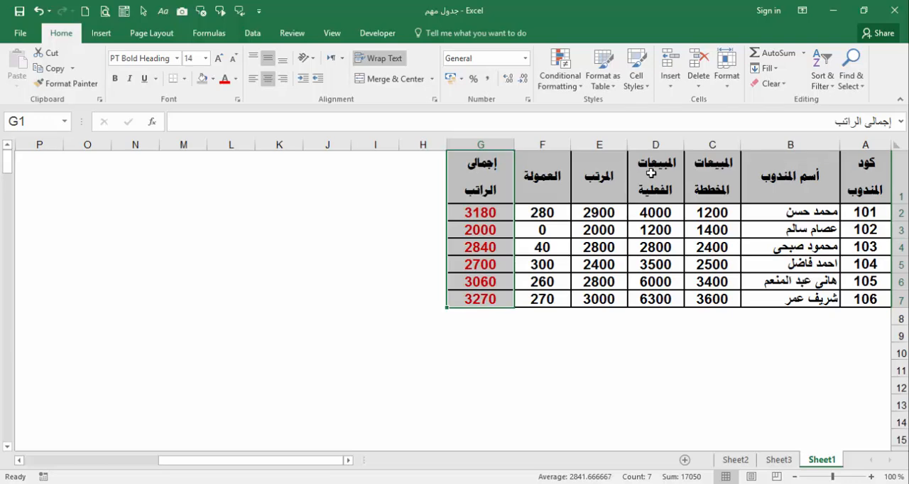
Step: Compare the representatives' salary table on Sheet1 with the code, name and total salary columns on Sheet3
click(598, 165)
click(537, 180)
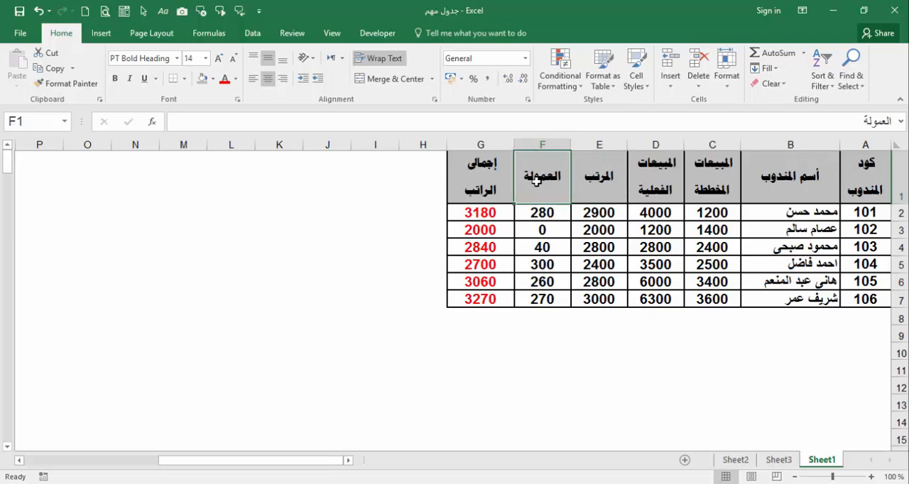
click(495, 171)
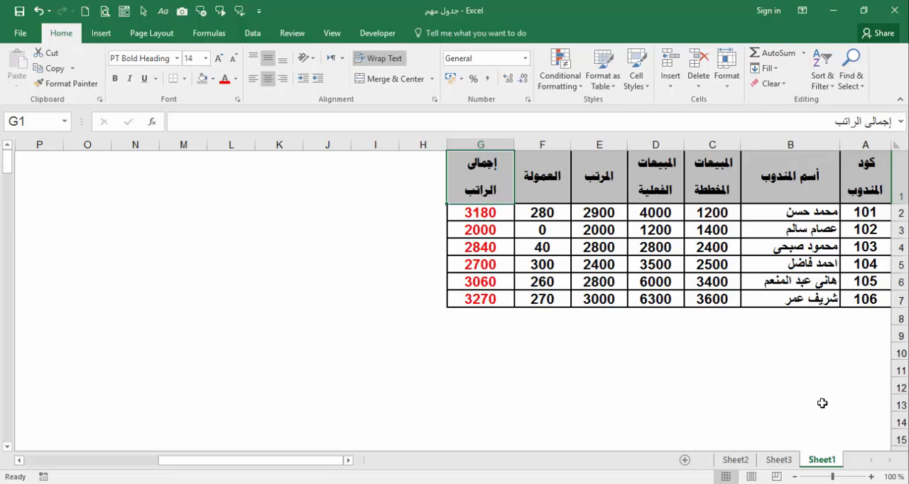
click(779, 461)
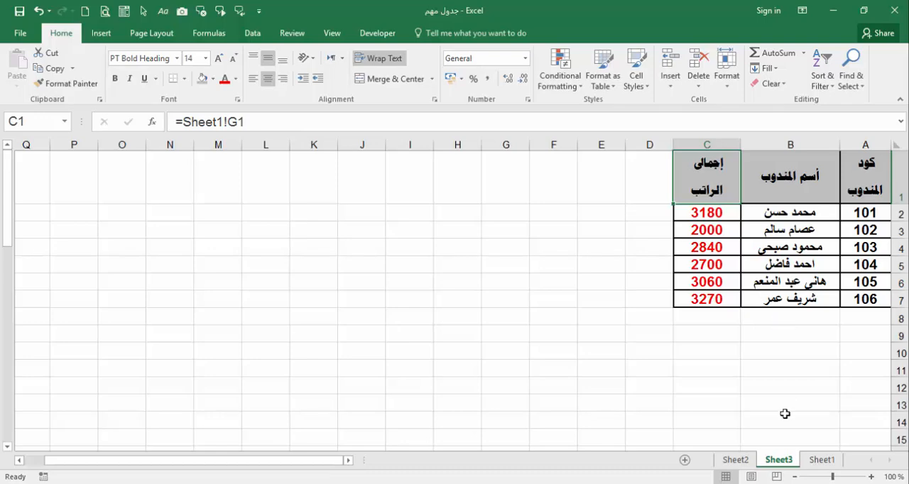
click(820, 462)
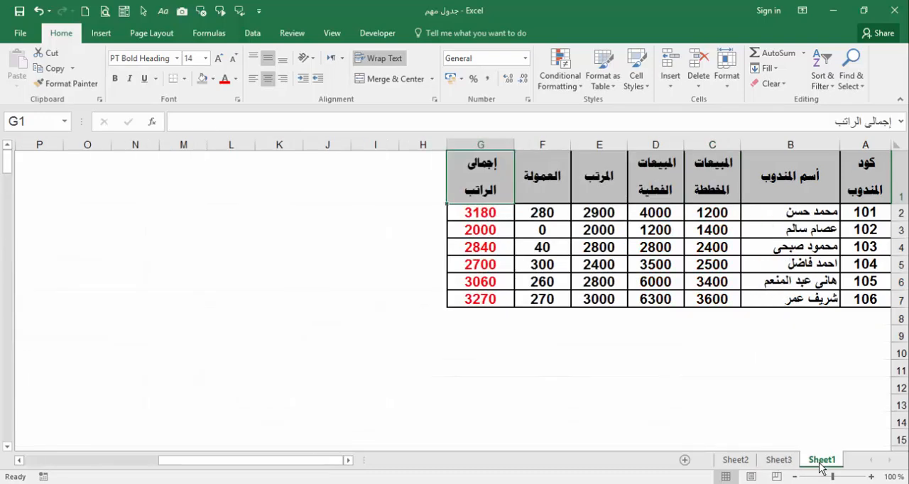
click(771, 229)
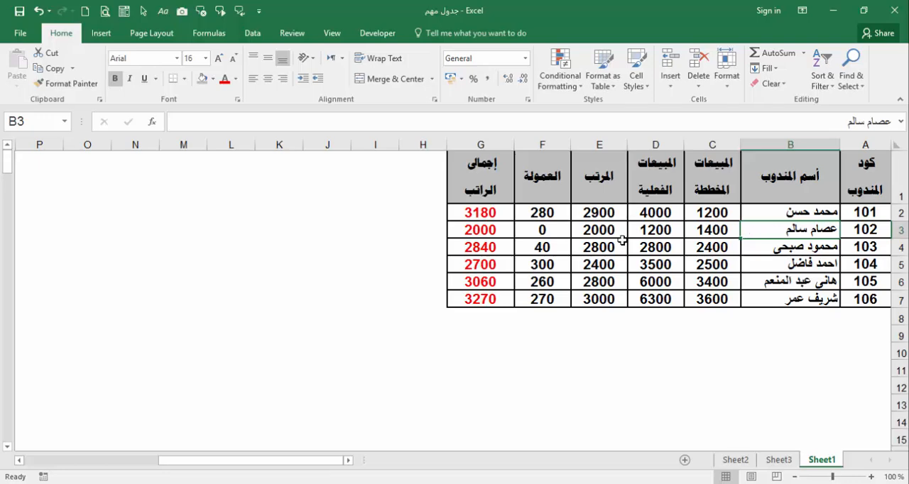
click(500, 232)
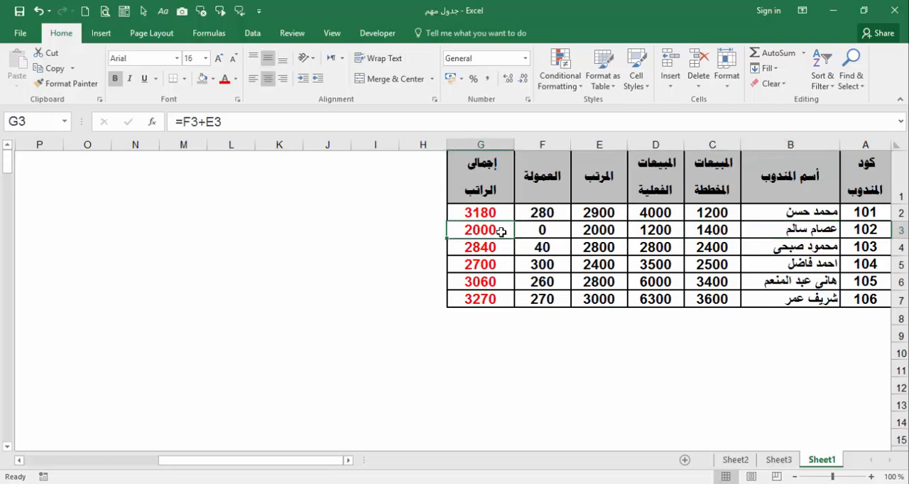
click(777, 460)
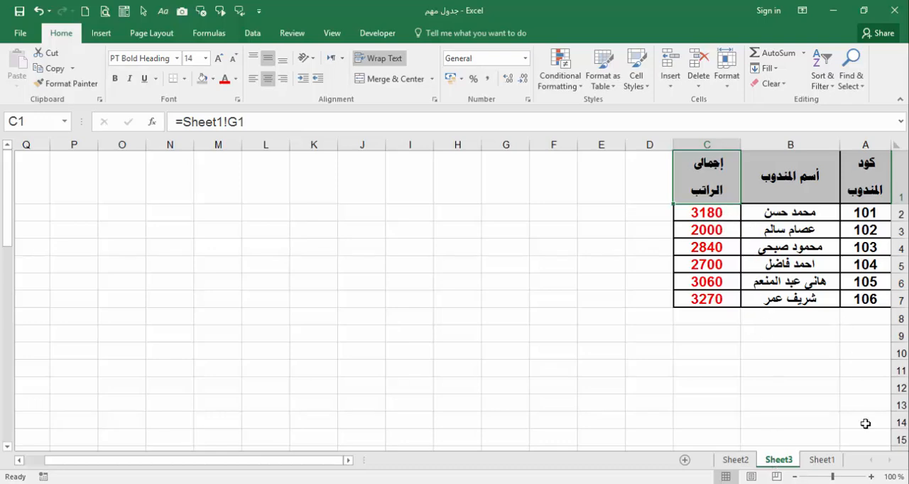
click(832, 460)
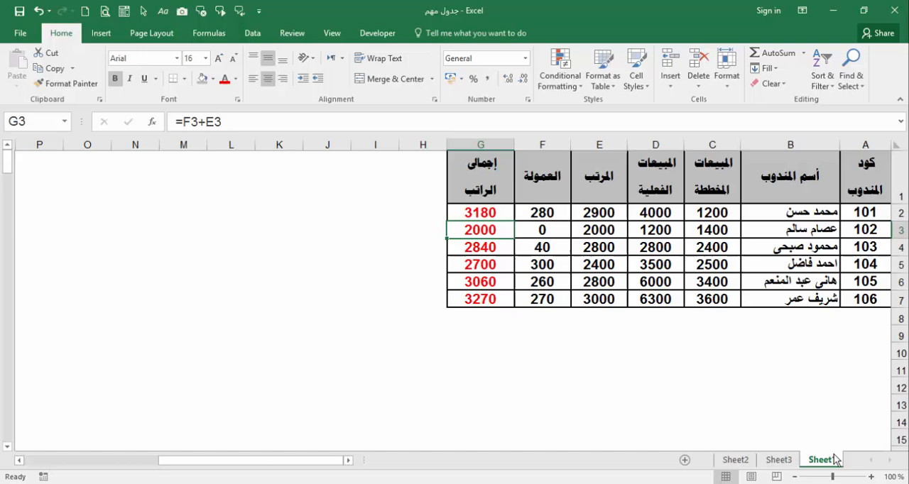
click(815, 282)
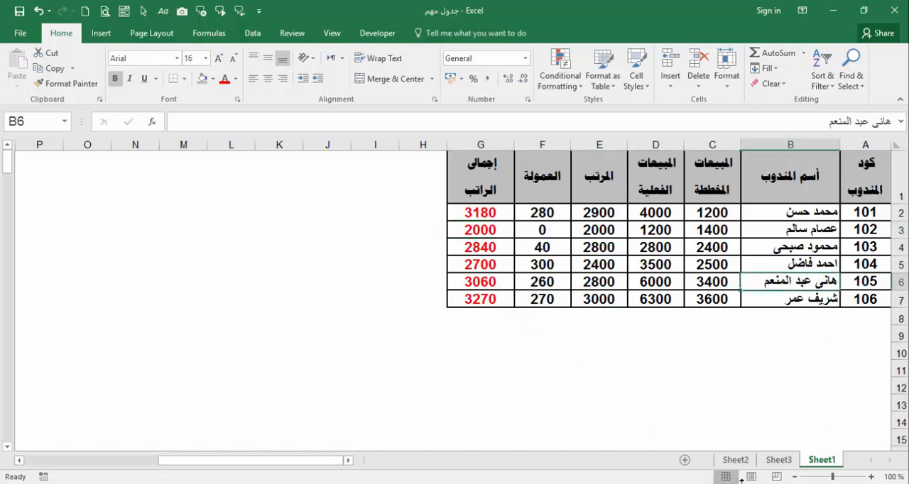
click(779, 460)
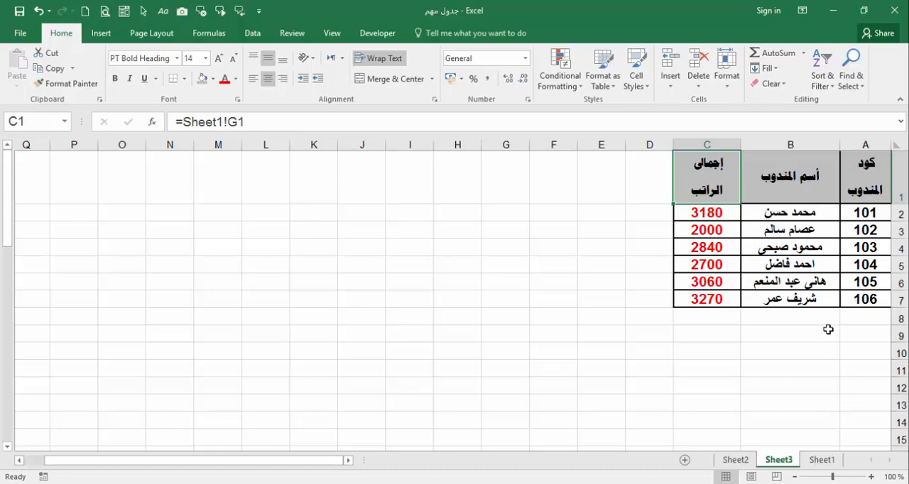
click(824, 462)
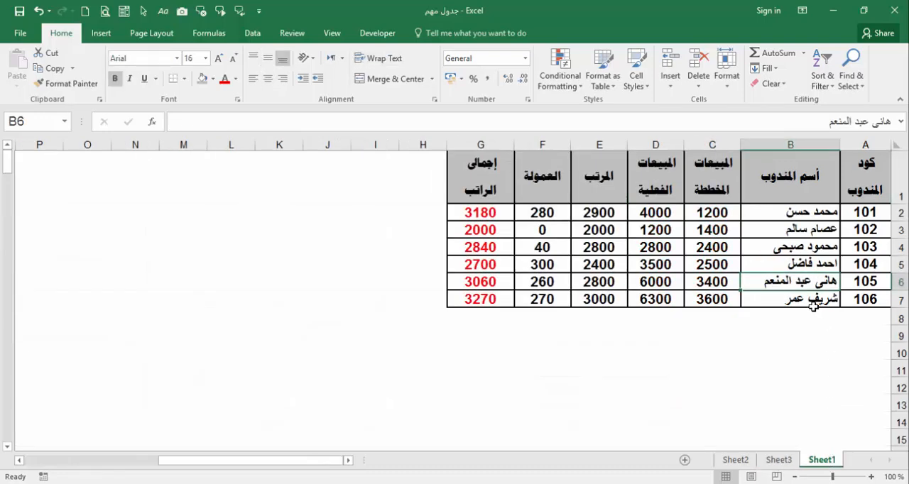
click(802, 213)
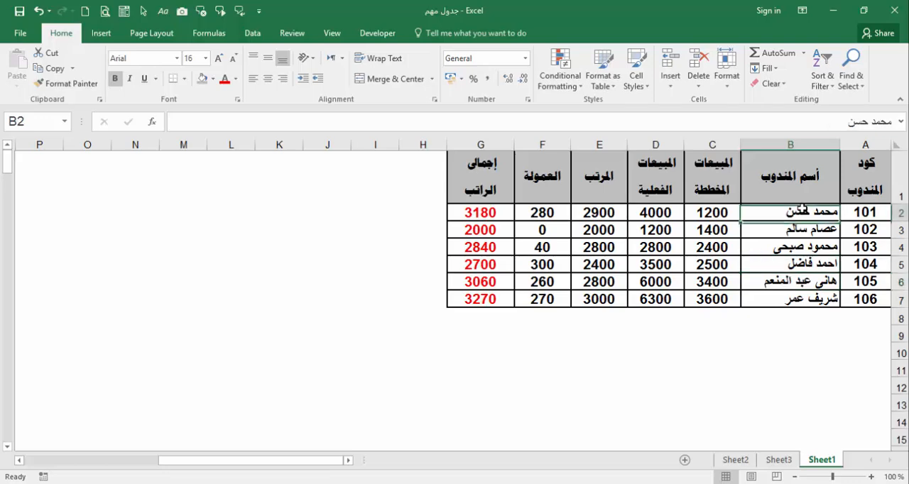
click(462, 392)
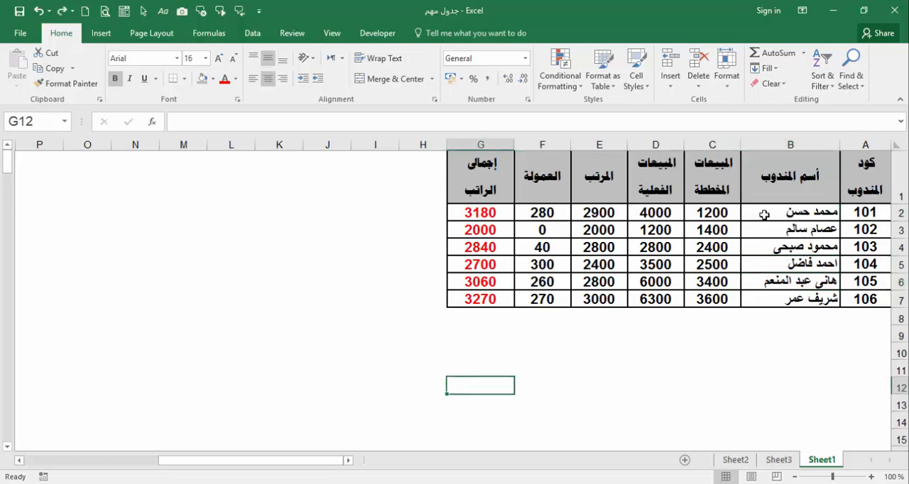
Step: Set the salary in cell E2 of Sheet1 to 3300 and check the first representative's total salary on Sheet3
click(604, 214)
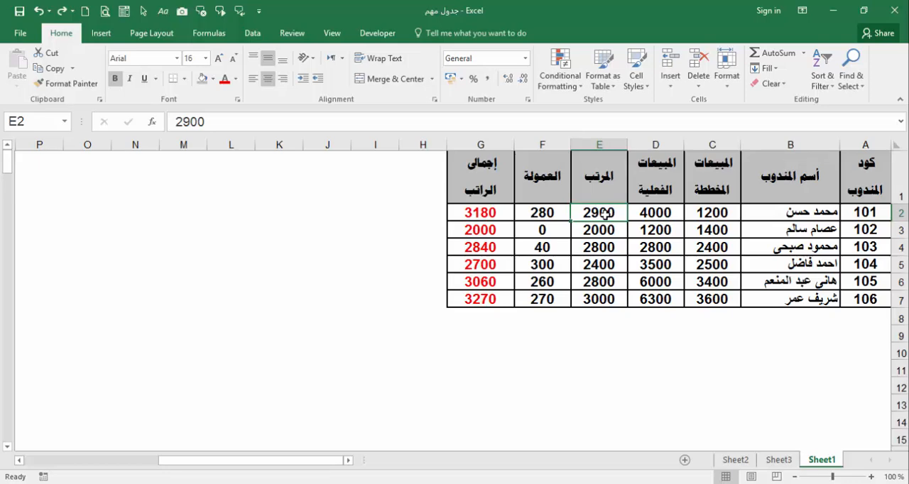
text(3300)
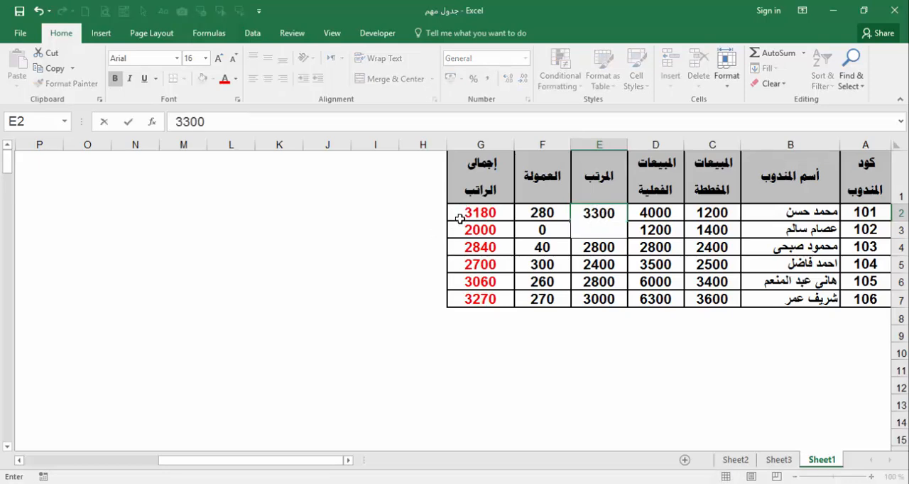
click(438, 213)
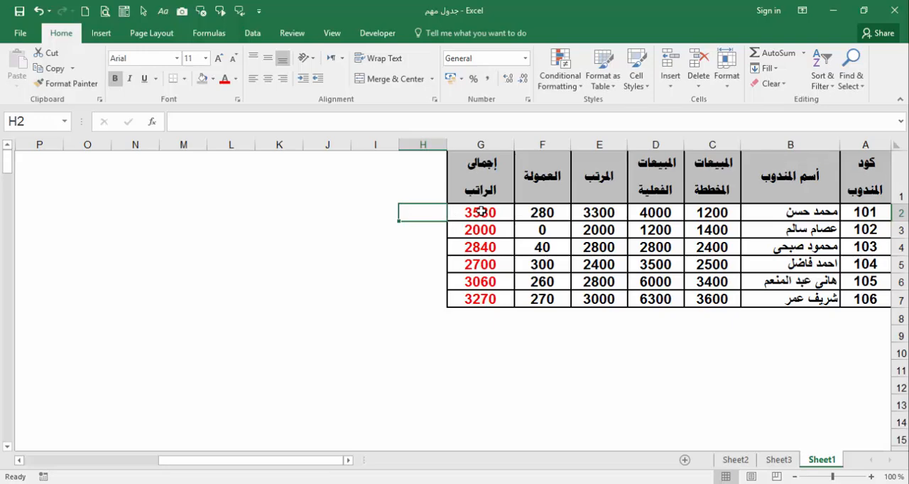
click(779, 463)
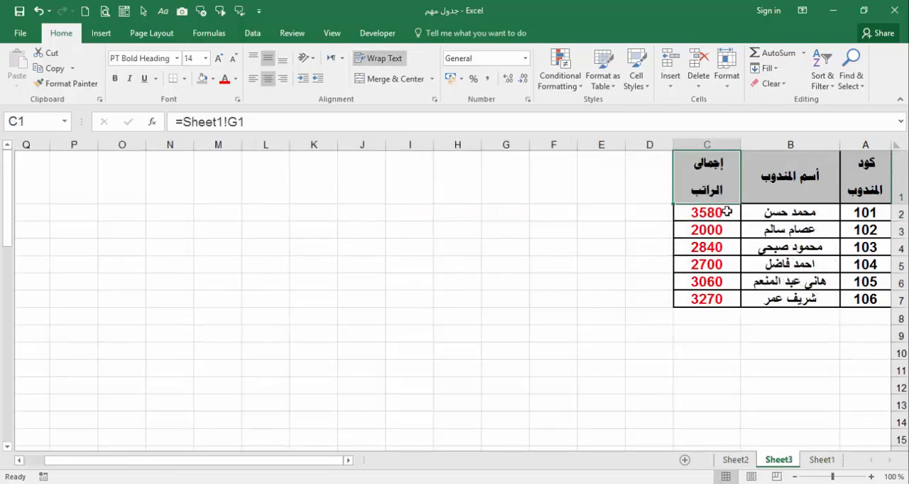
key(ctrl+Page_Up)
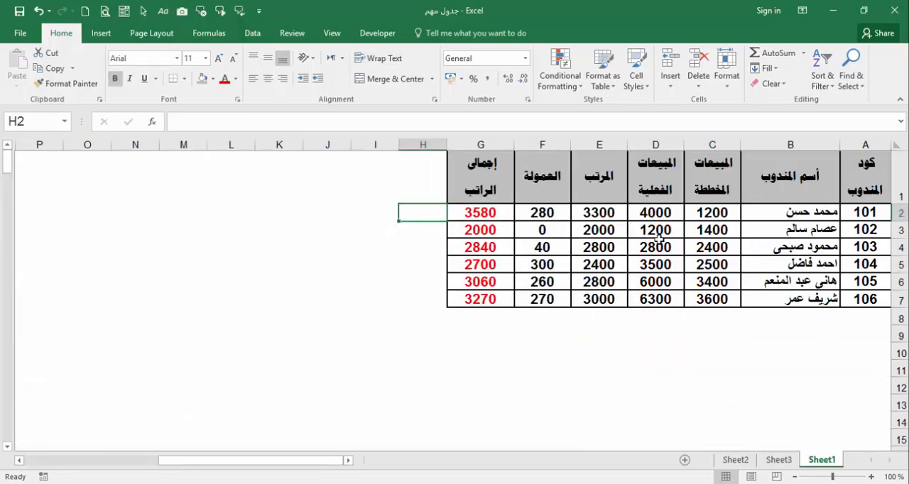
click(778, 462)
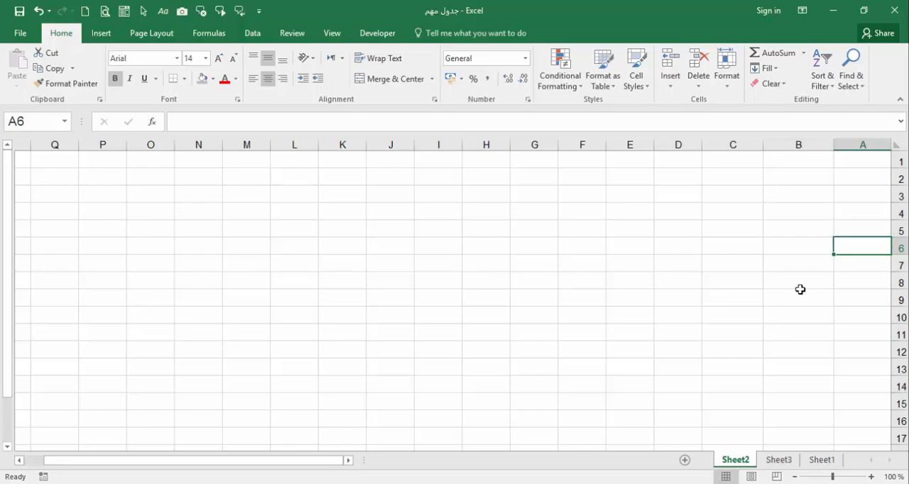
Step: Copy the representative code and name columns, range A1:B15, on Sheet1
click(822, 461)
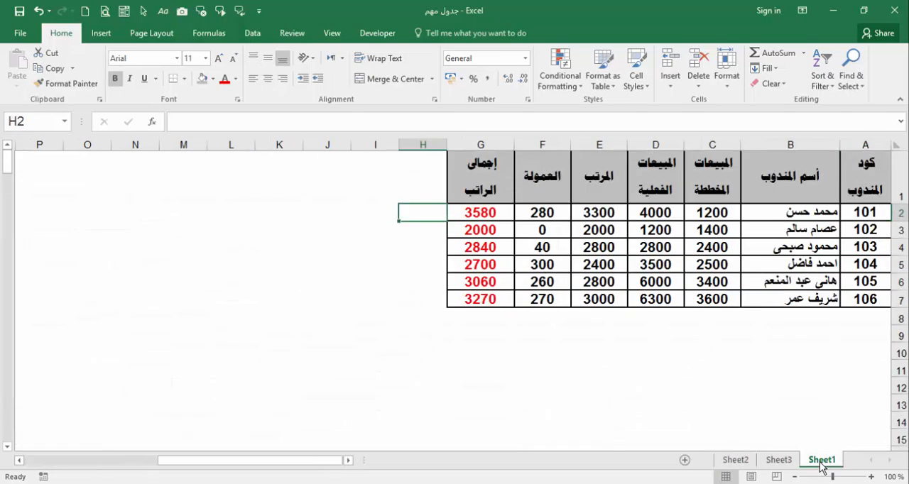
click(857, 175)
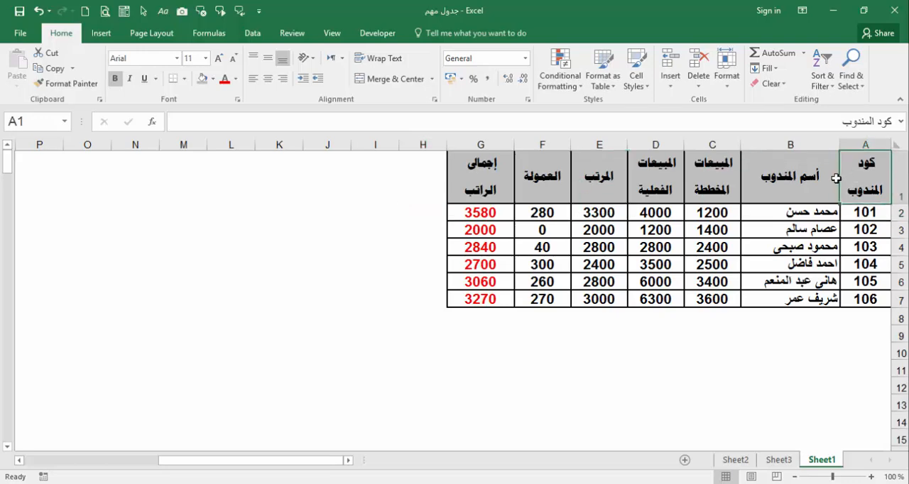
drag(835, 178, 810, 432)
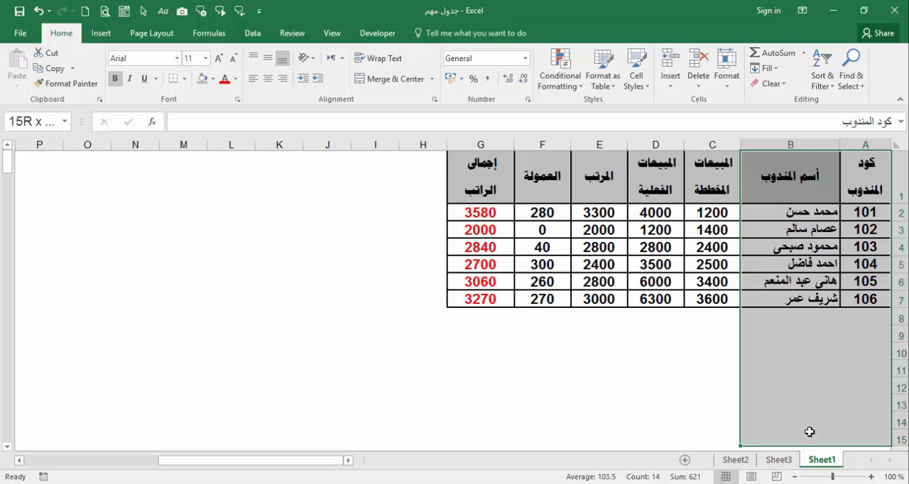
drag(809, 431, 809, 432)
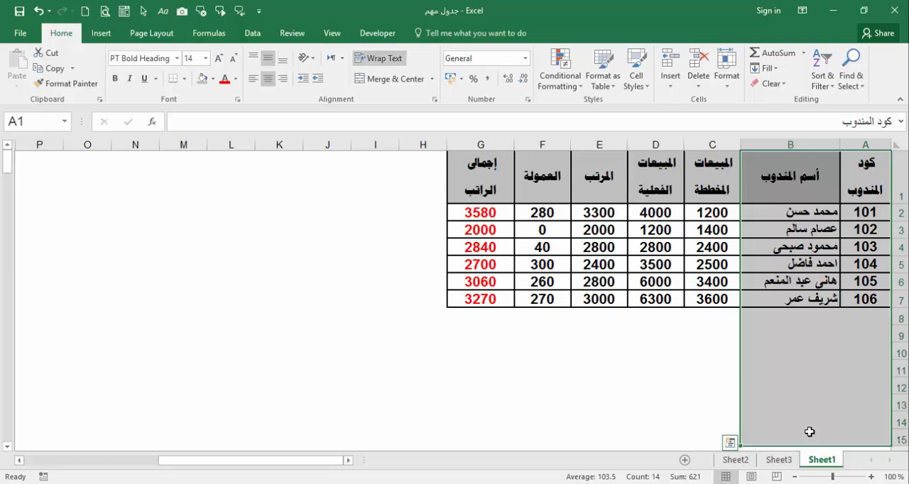
key(ctrl+c)
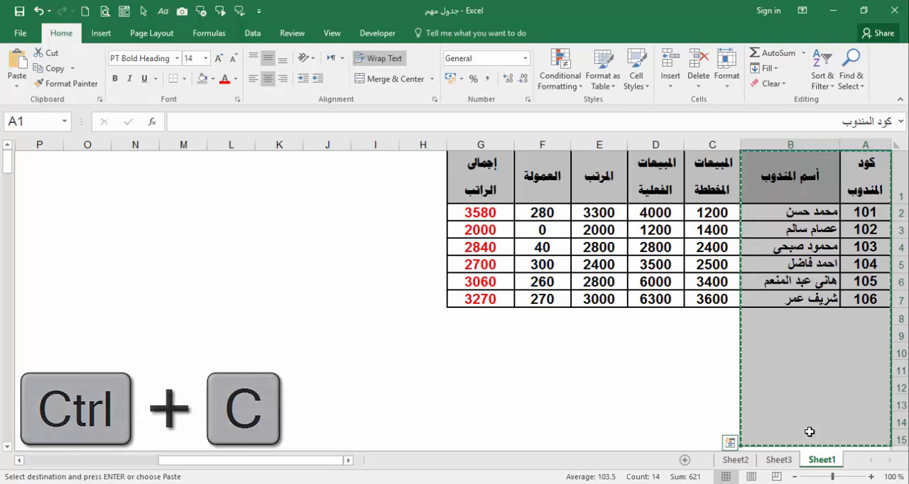
Step: Paste the copied code and name columns into Sheet2 at A1 as links to the source cells, using Paste Special
click(742, 462)
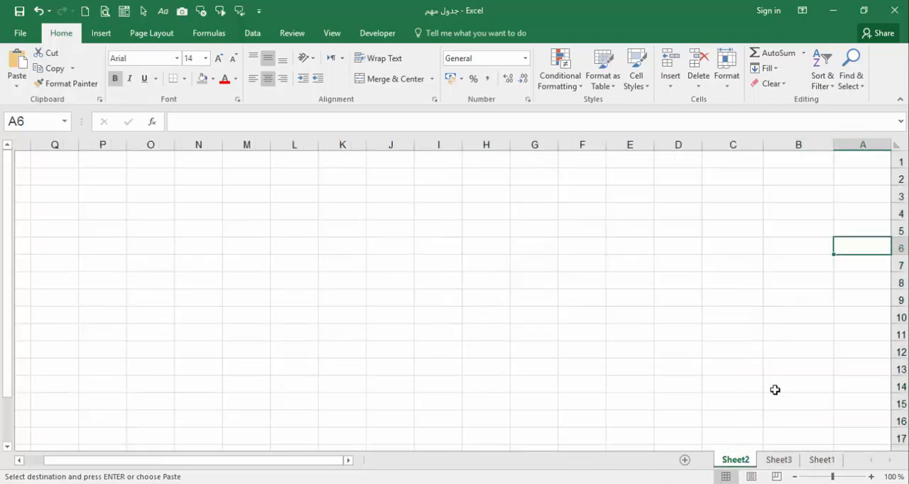
click(869, 159)
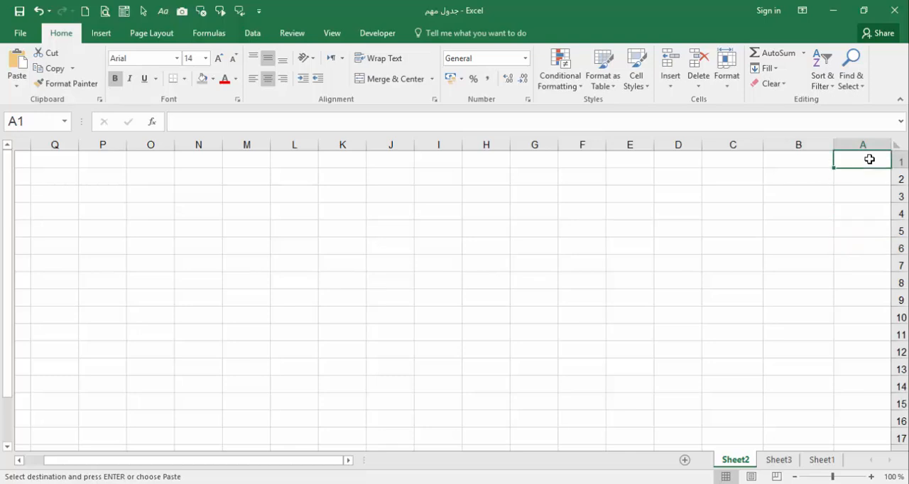
right_click(869, 159)
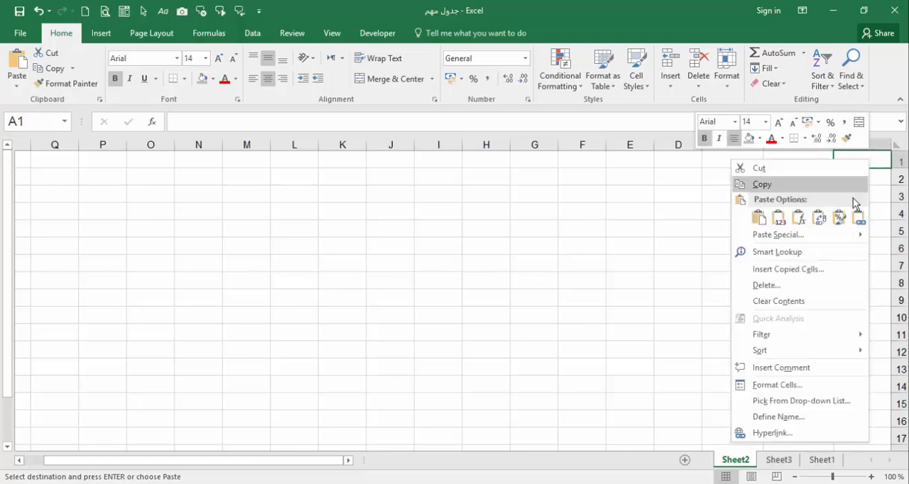
mouse_move(811, 234)
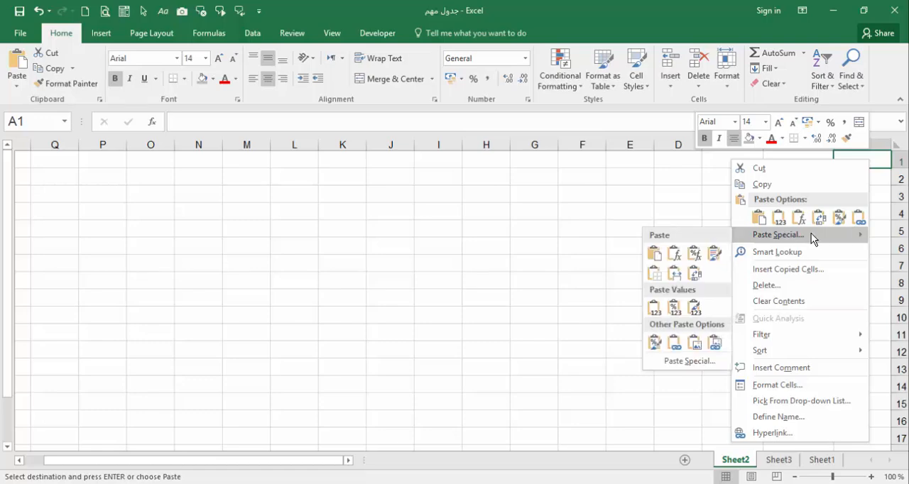
click(764, 235)
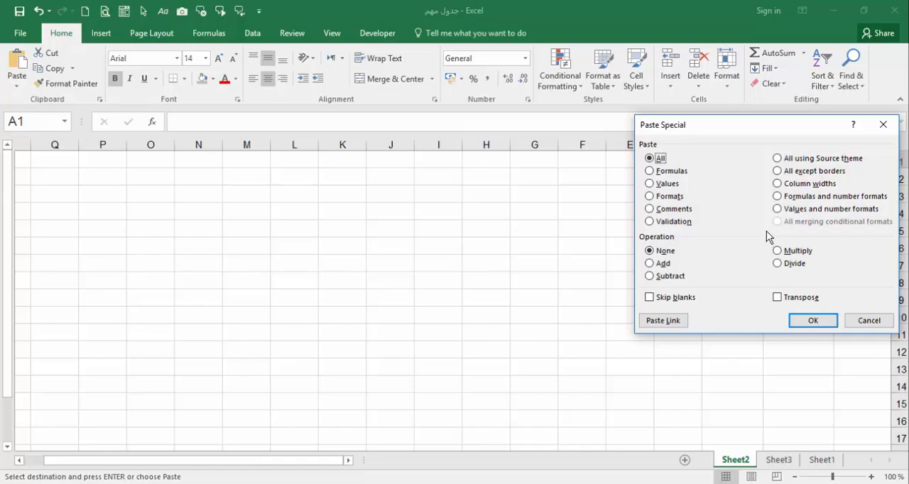
drag(767, 127, 389, 140)
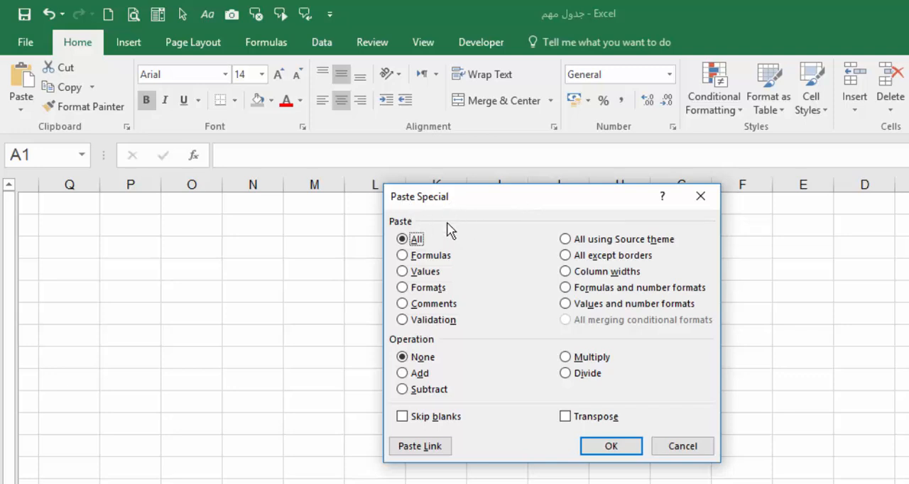
click(431, 447)
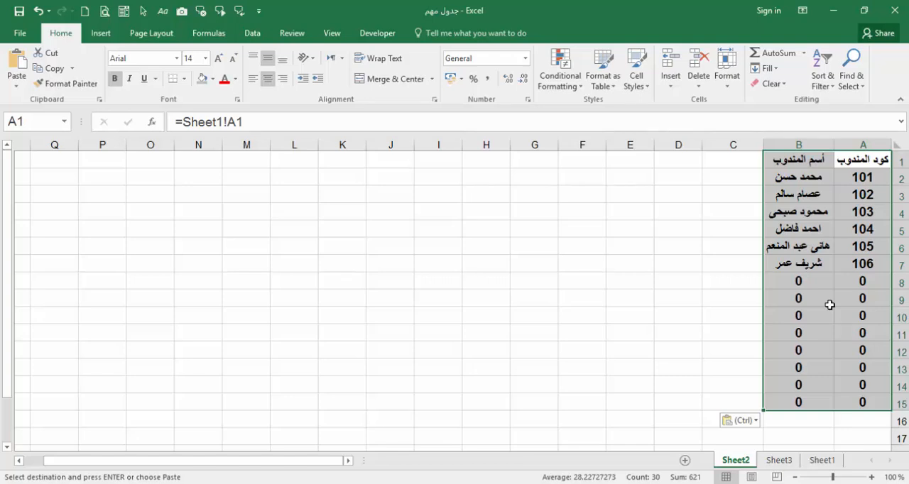
Step: Copy the total salary column, range G1:G15, on Sheet1
click(823, 461)
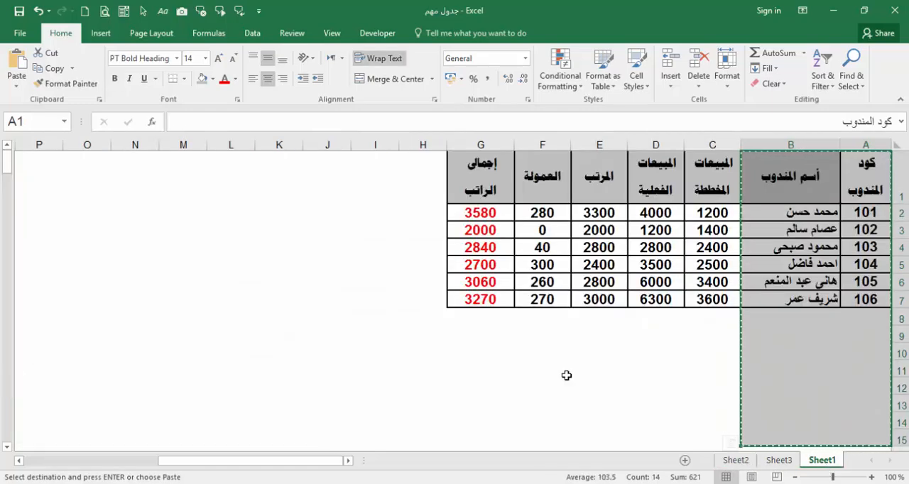
drag(487, 176, 491, 431)
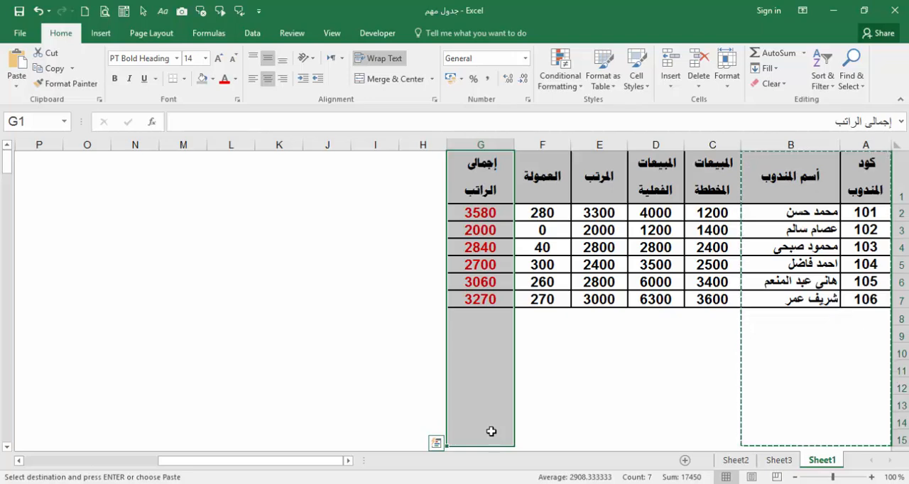
key(ctrl+c)
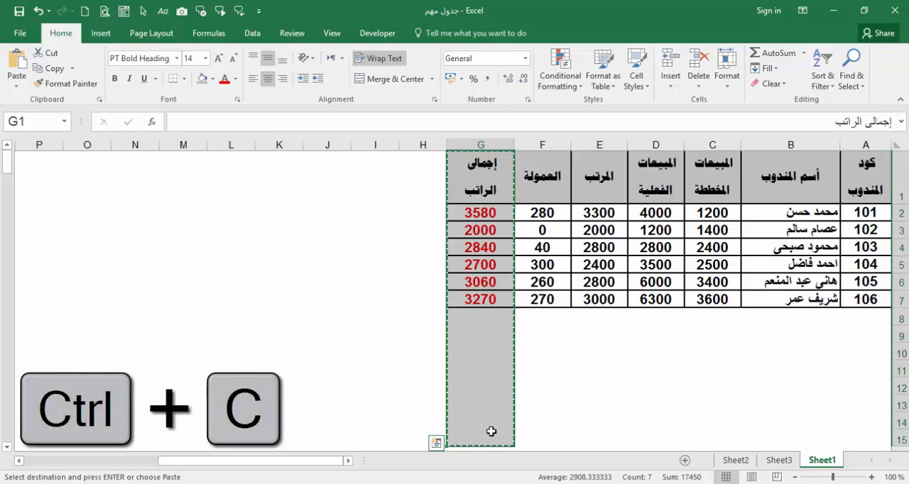
Step: Paste the copied total salary column into Sheet2 at C1 as links to the source cells, using Paste Special
click(734, 460)
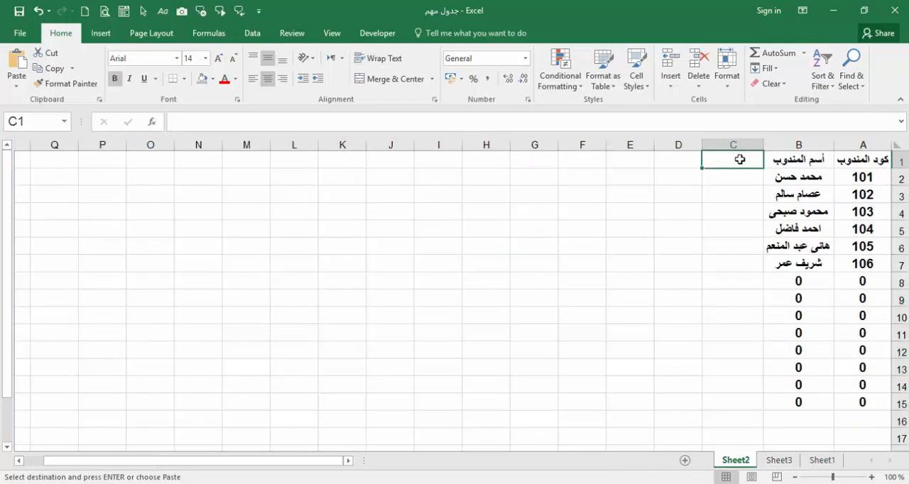
right_click(739, 159)
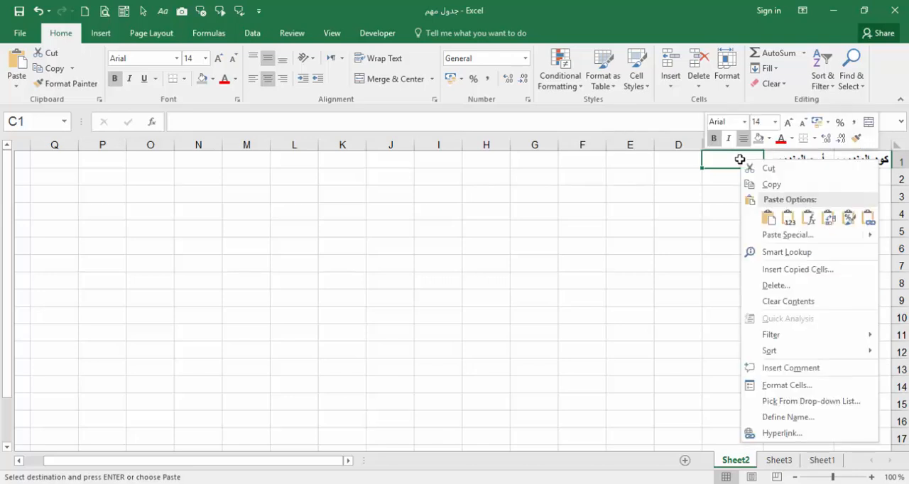
click(785, 242)
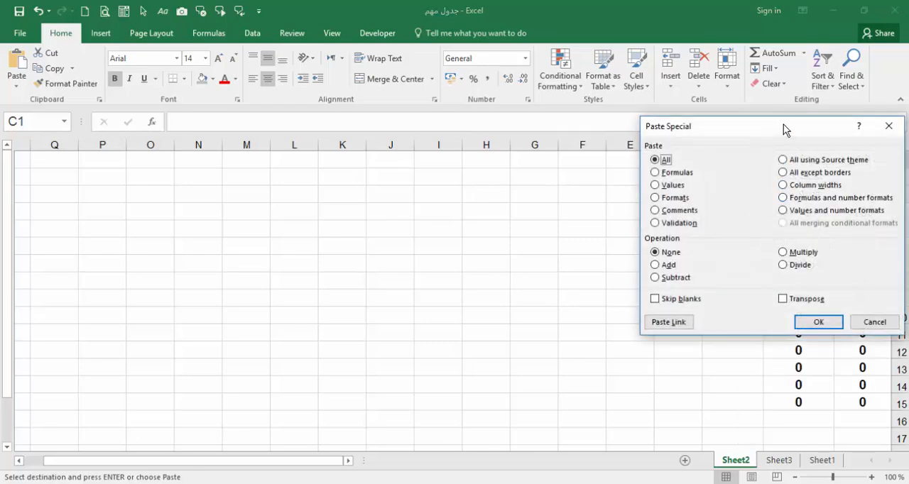
drag(785, 126, 476, 165)
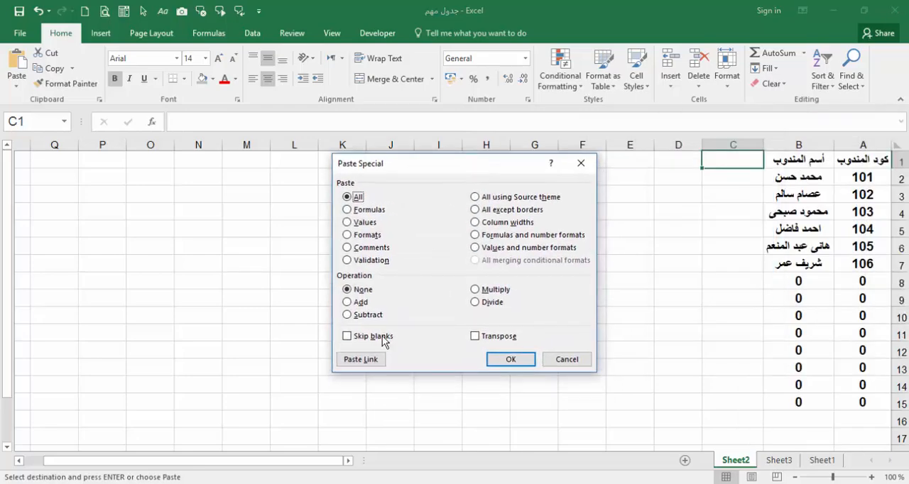
click(362, 359)
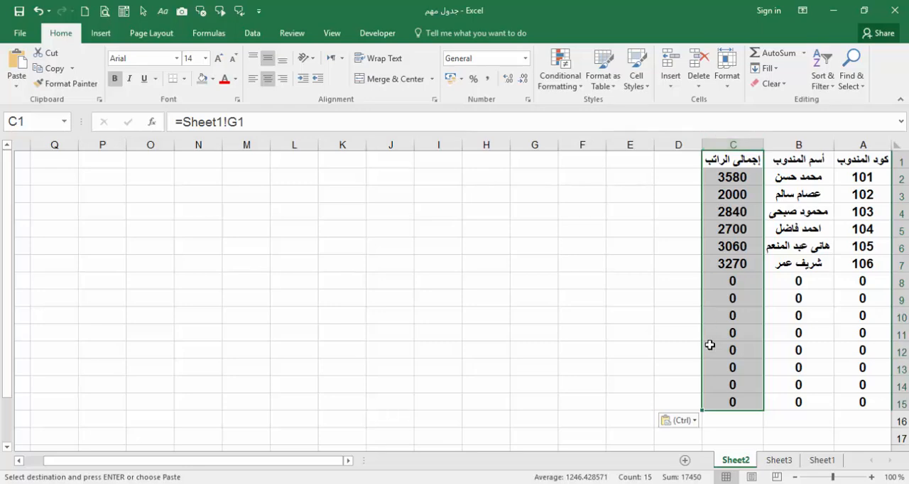
click(658, 293)
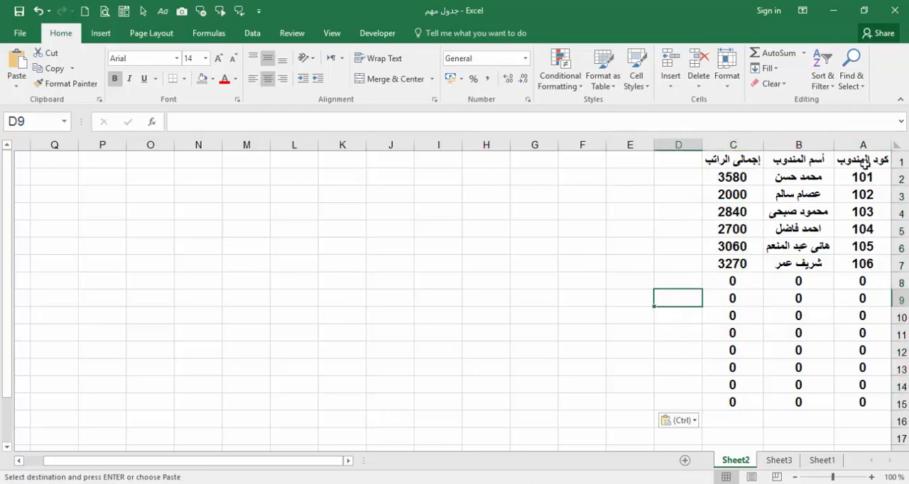
Step: Increase the height of header row 1 and slightly widen columns B and C on Sheet2
drag(899, 169, 898, 184)
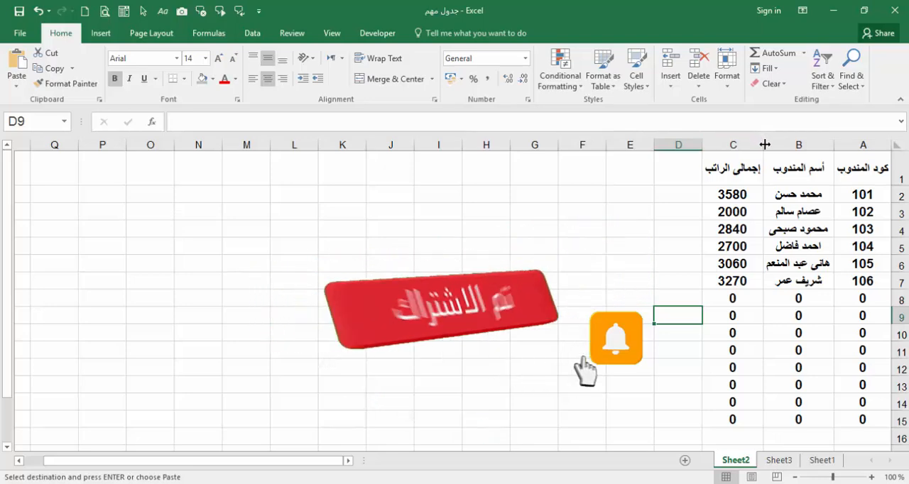
drag(765, 145, 750, 144)
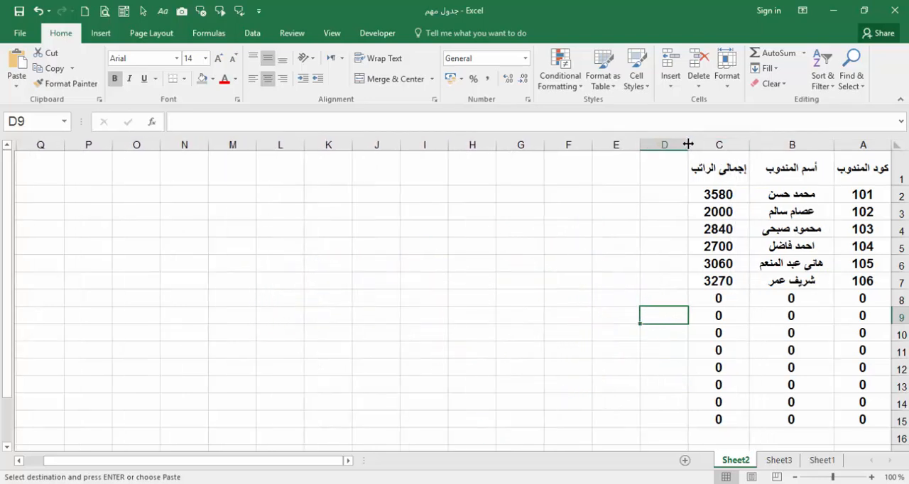
drag(688, 144, 674, 144)
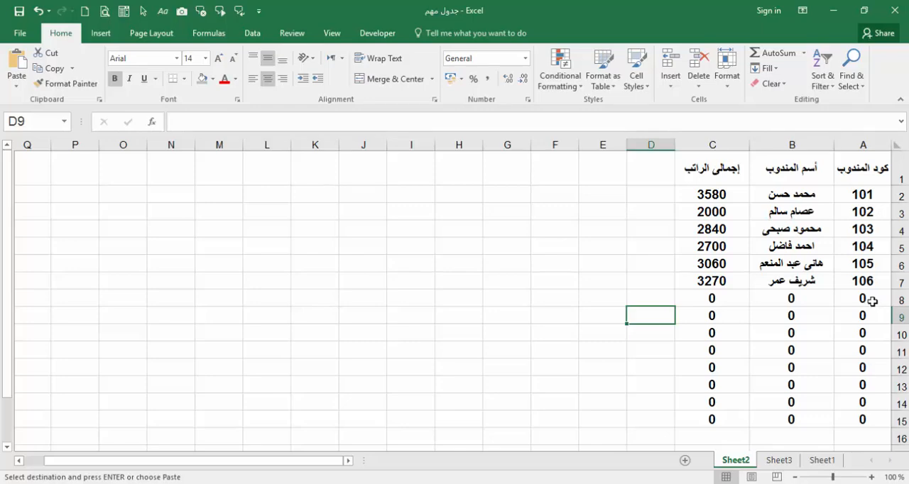
Step: Apply the custom number format 0;-0;;@ to range A8:C15 on Sheet2 to hide the zeros
drag(872, 301, 728, 415)
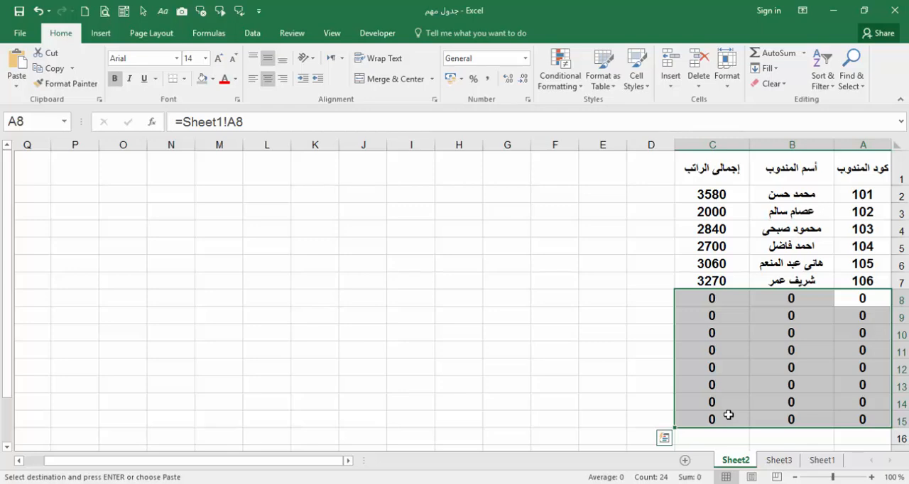
right_click(728, 416)
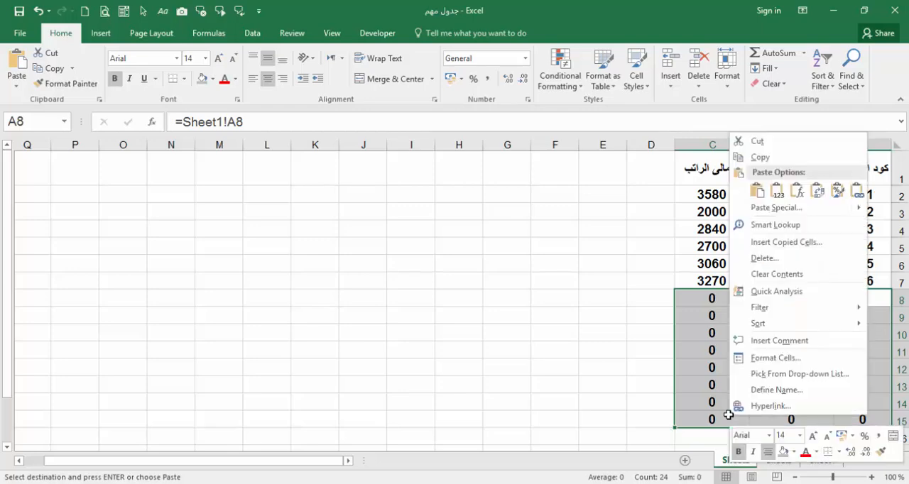
click(780, 364)
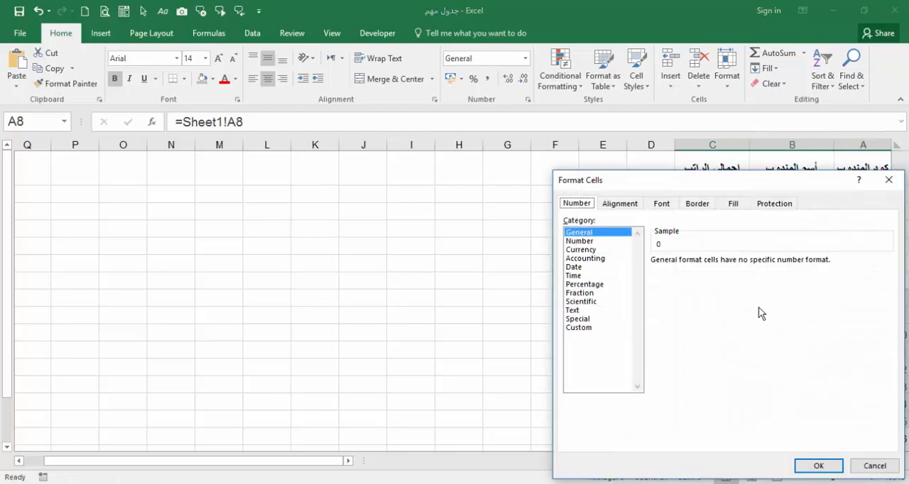
drag(746, 188, 487, 118)
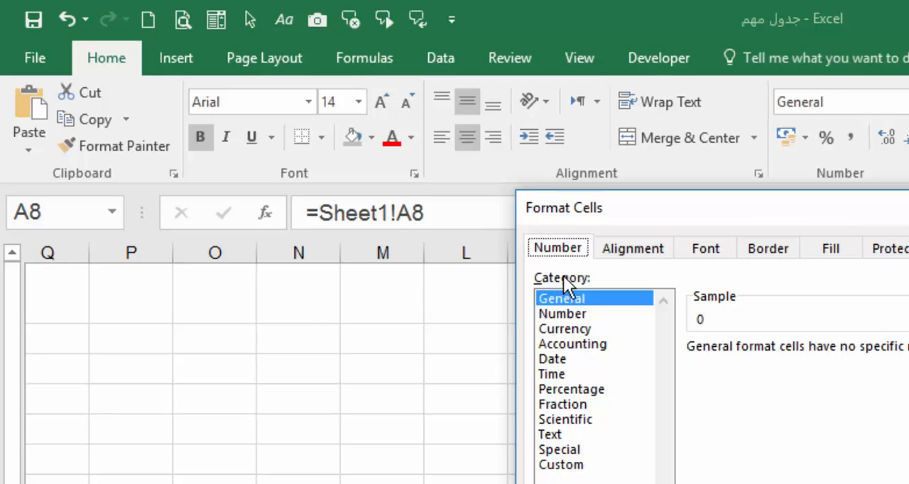
click(568, 467)
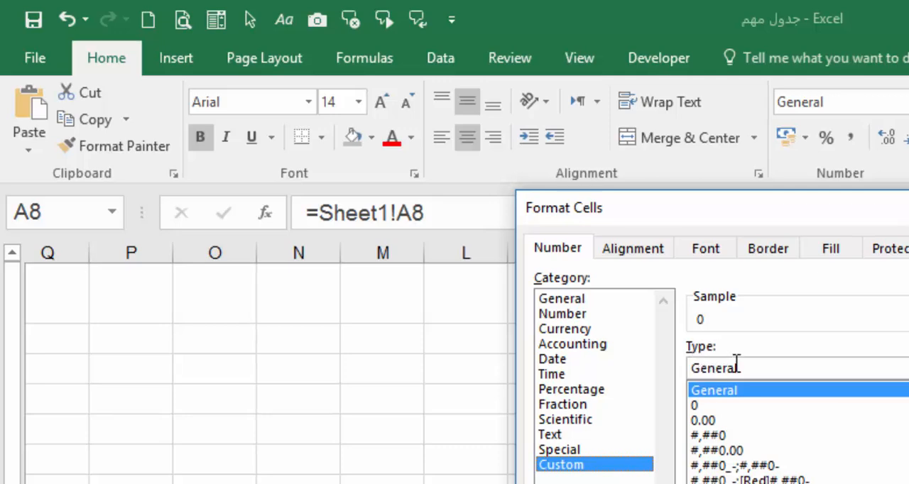
drag(742, 368, 690, 368)
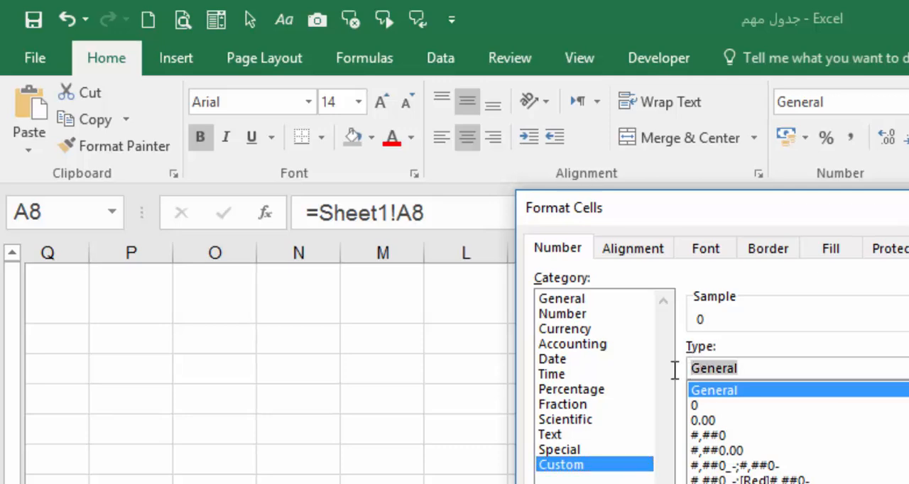
key(Delete)
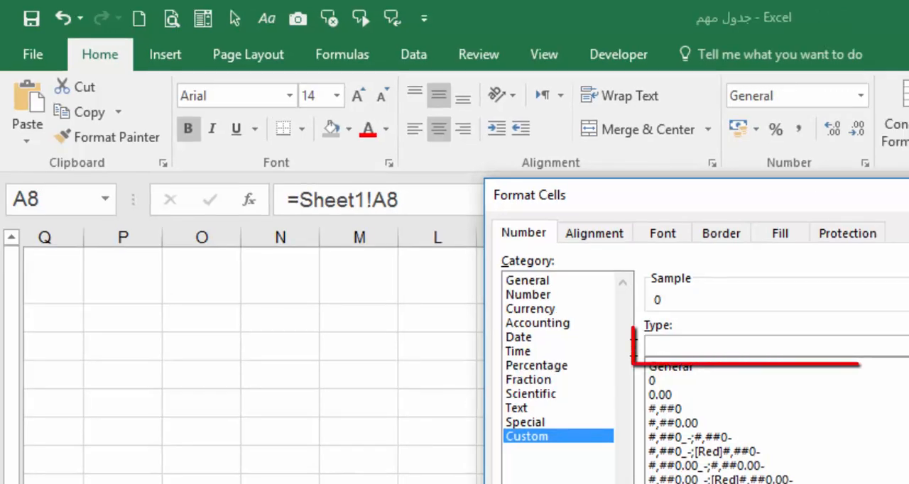
text(0)
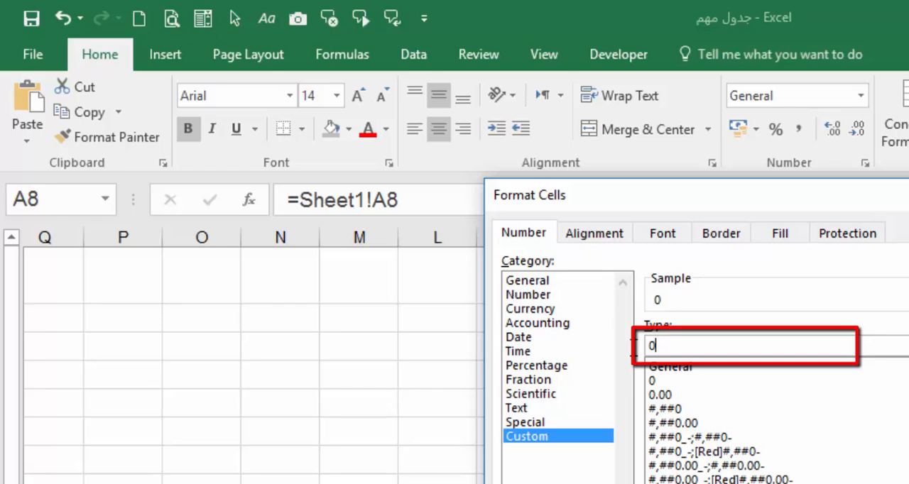
text(;-0;;)
text(@)
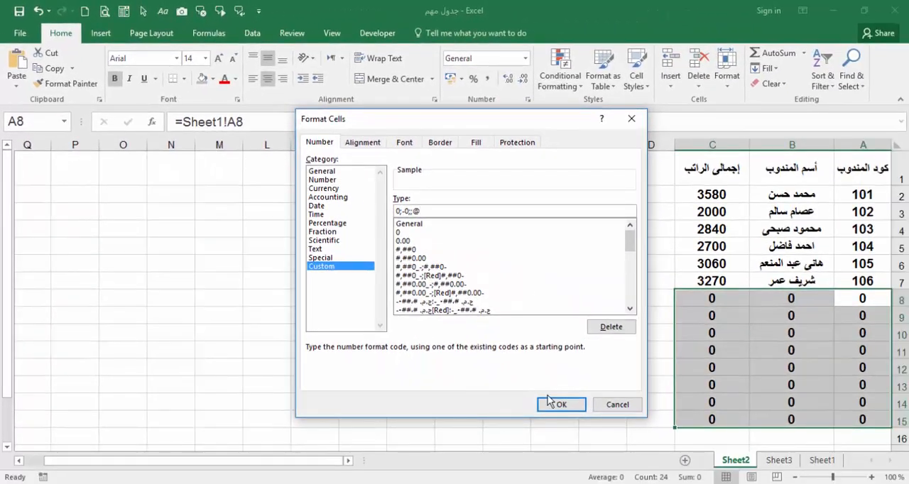
click(566, 406)
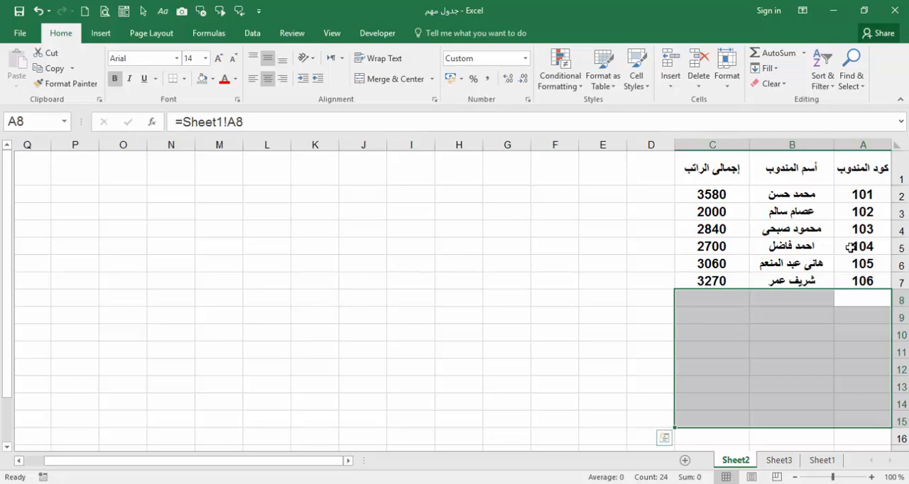
Step: Add outline and inside borders in the medium solid line style to the table range A1:C7 on Sheet2
drag(874, 171, 724, 279)
right_click(723, 278)
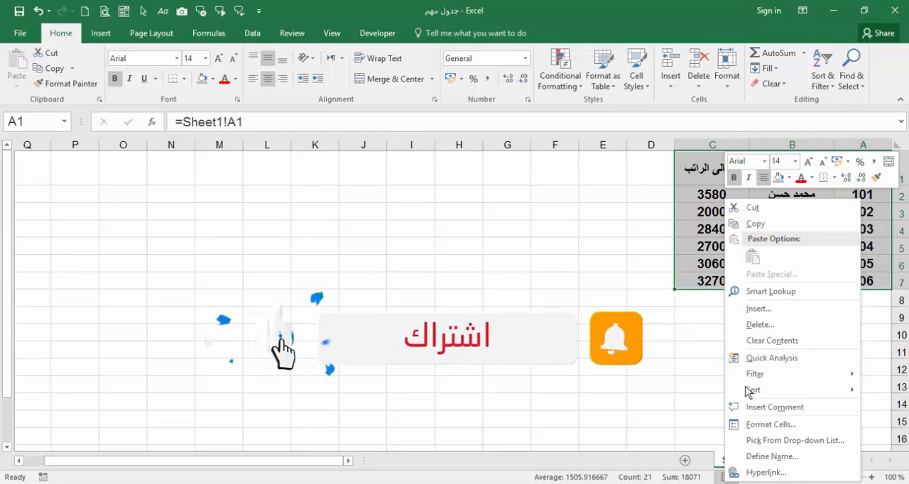
click(764, 425)
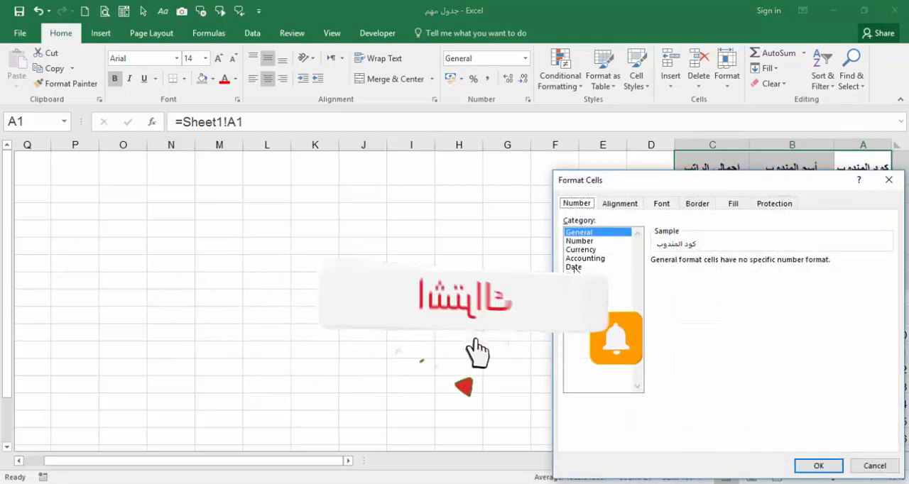
click(694, 205)
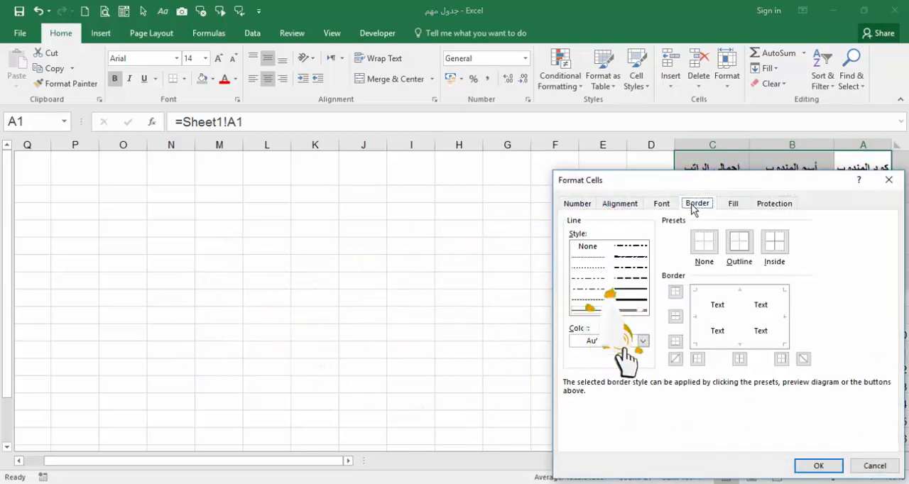
click(625, 290)
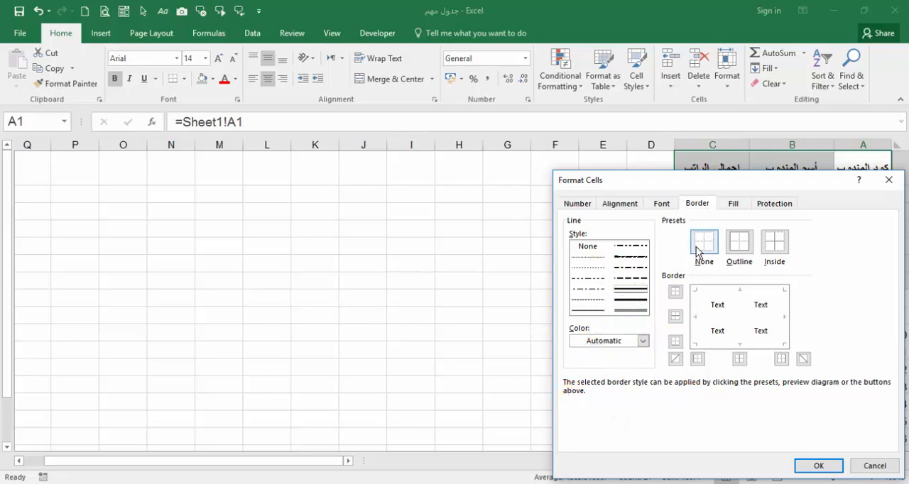
click(740, 243)
click(783, 245)
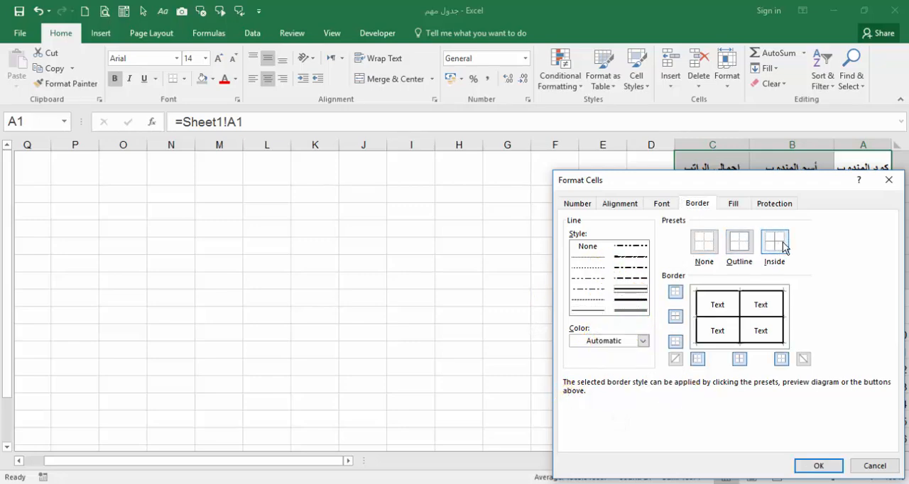
click(819, 466)
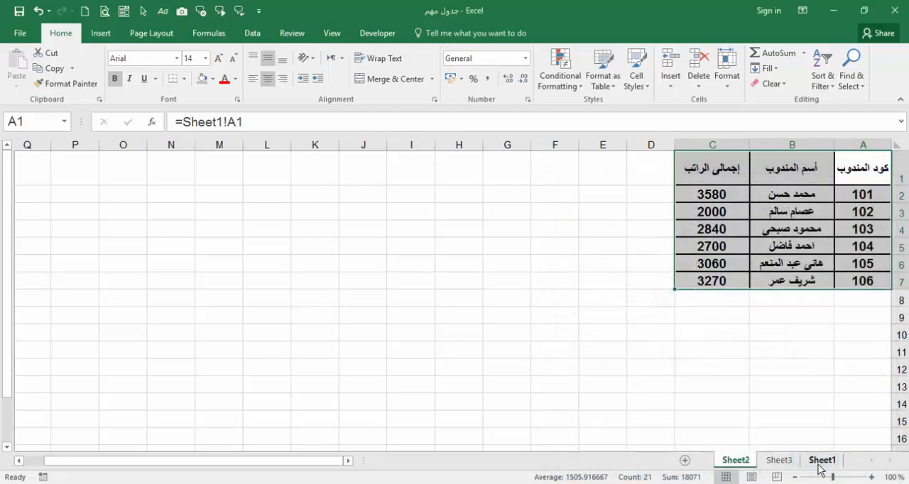
click(765, 370)
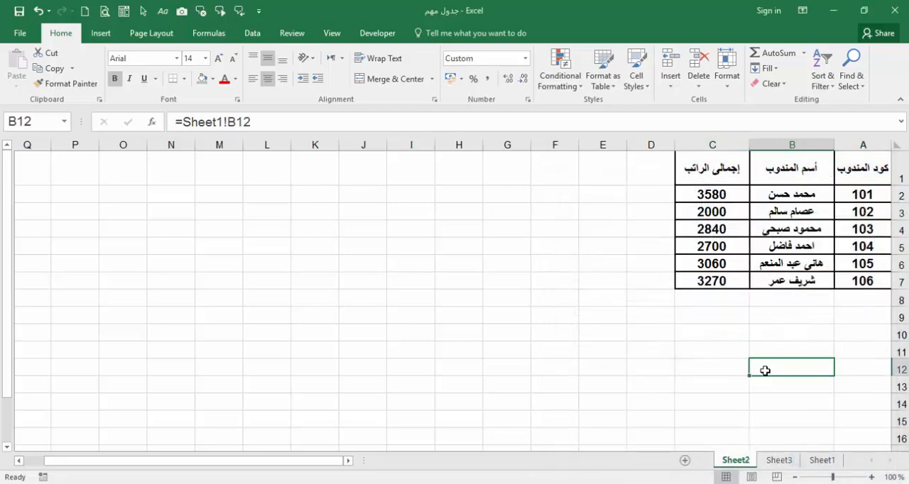
Step: Copy the formatting of header cell E1 on Sheet1 to headers A1:C1 on Sheet2 with Format Painter, and make row 1 tall enough for the wrapped text
click(822, 460)
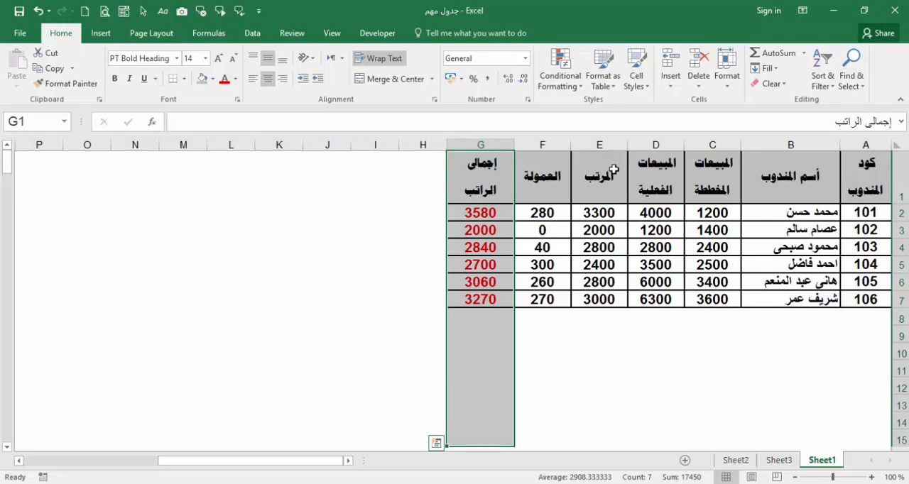
click(614, 169)
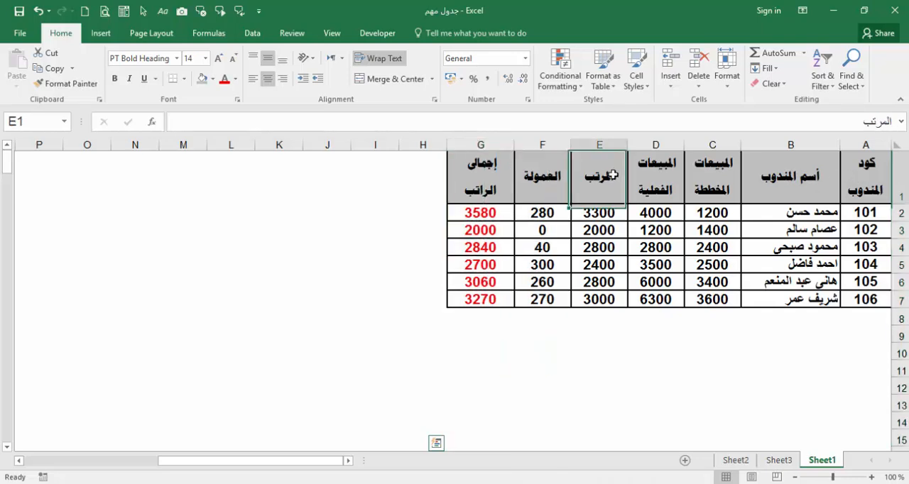
click(56, 85)
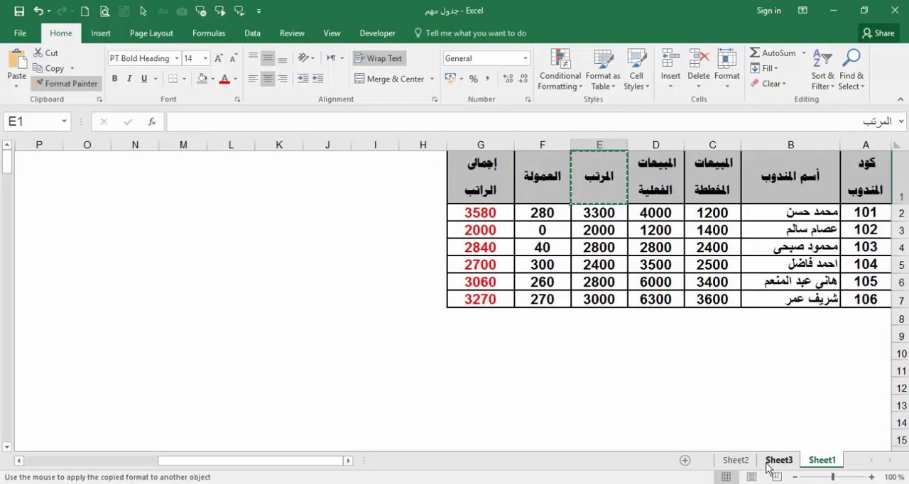
click(746, 469)
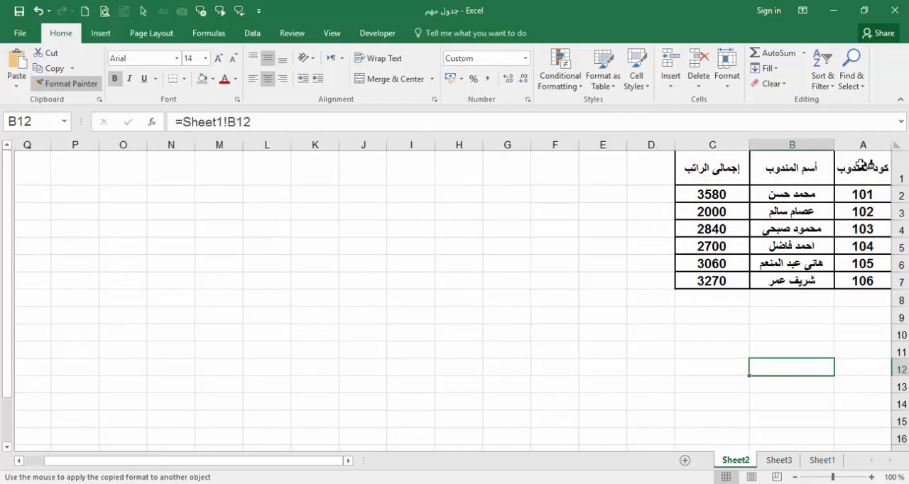
drag(860, 165, 721, 164)
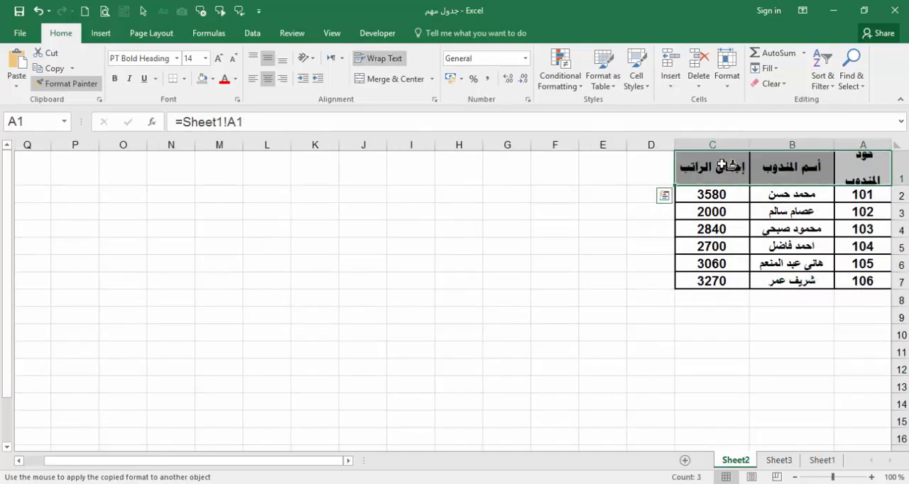
click(74, 84)
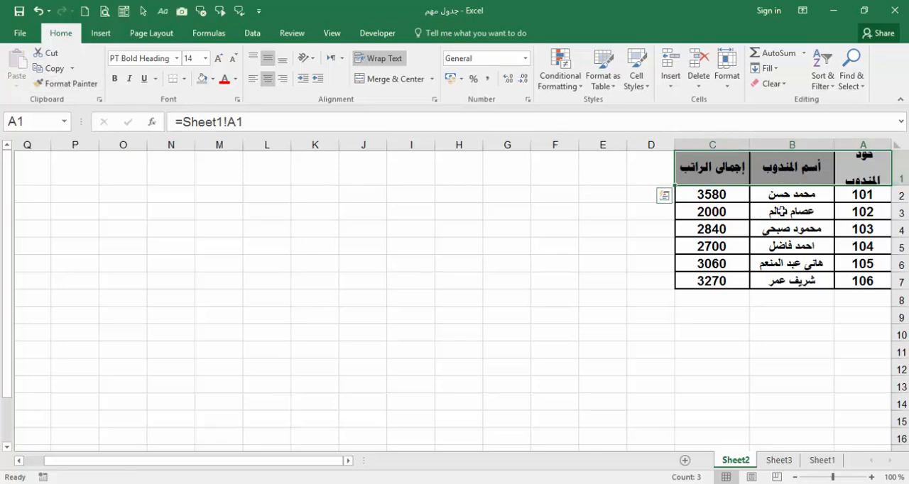
drag(903, 184, 903, 203)
click(601, 261)
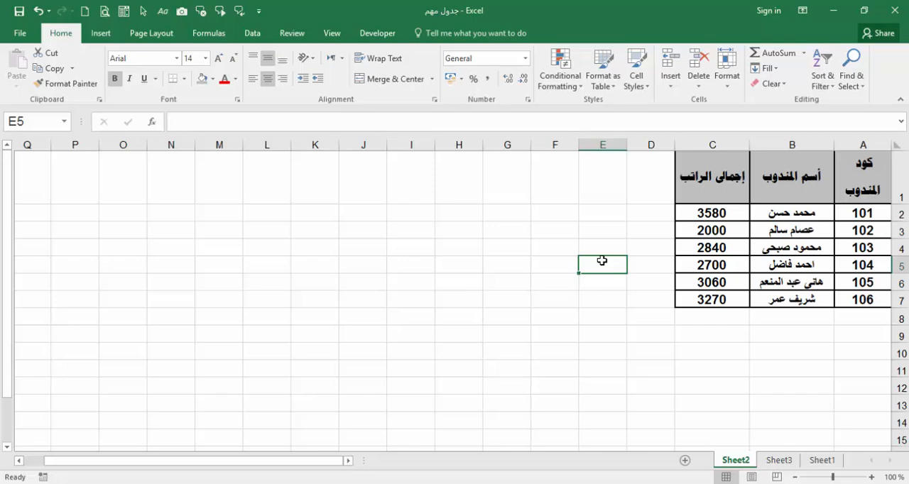
Step: Set the salary of representative 106 in cell E7 on Sheet1 to 3500
click(822, 460)
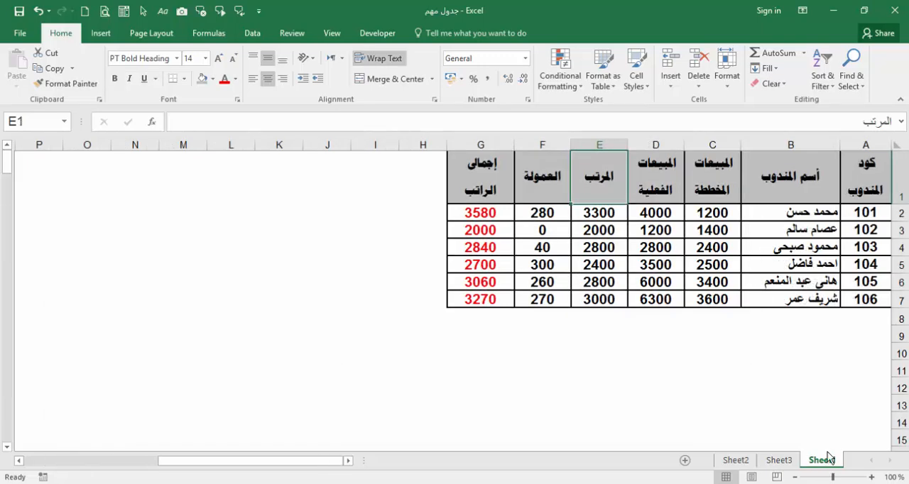
click(806, 300)
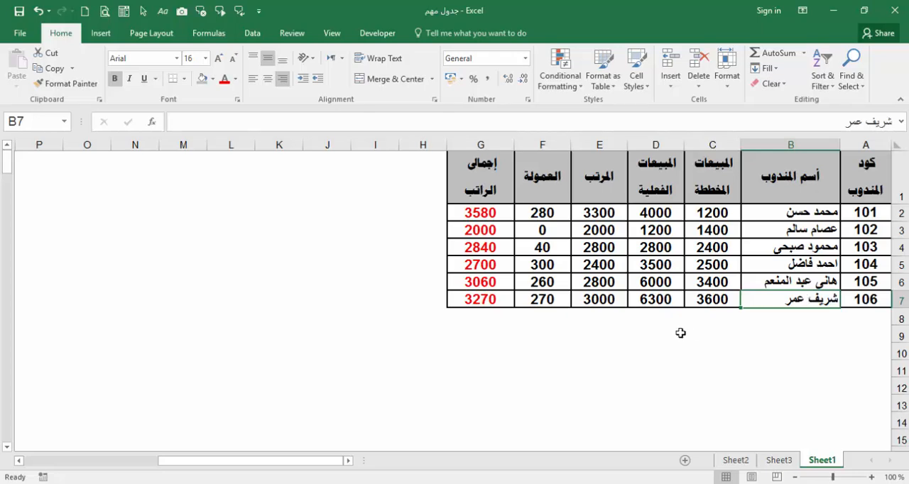
click(611, 302)
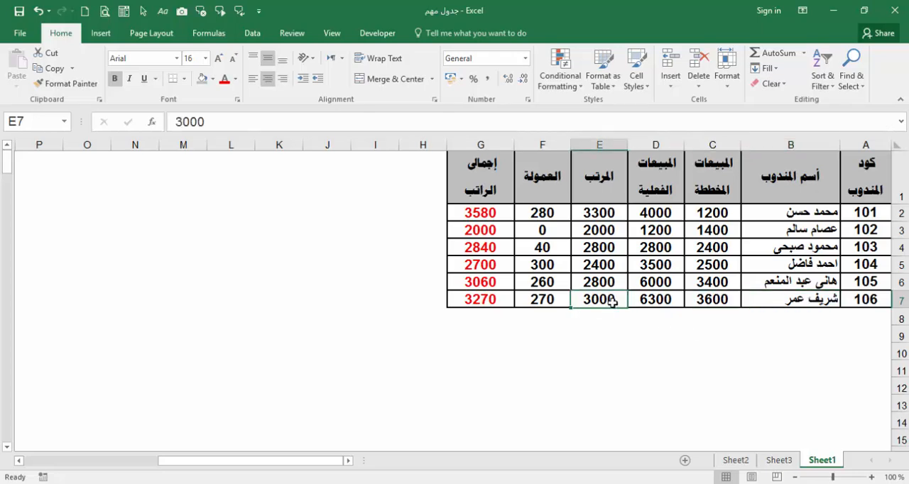
text(3500)
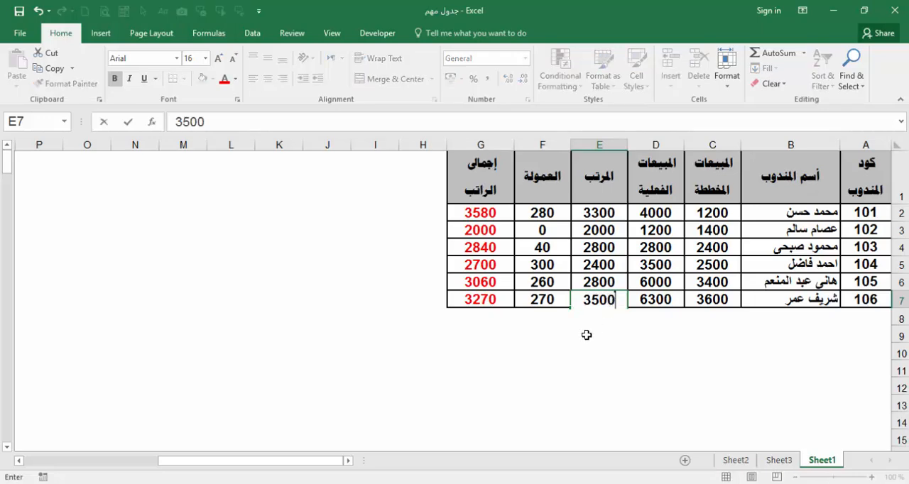
click(435, 300)
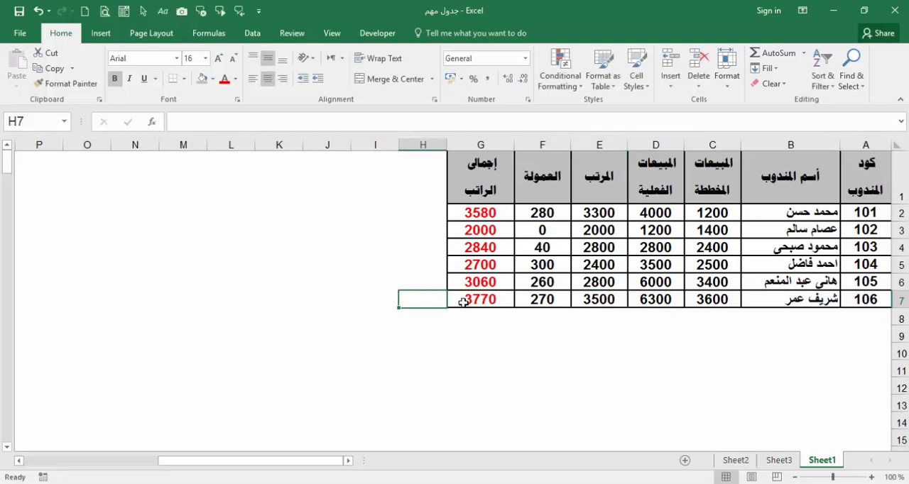
Step: Color the total salaries in C2:C7 on Sheet2 red and increase their font size by one step
click(735, 461)
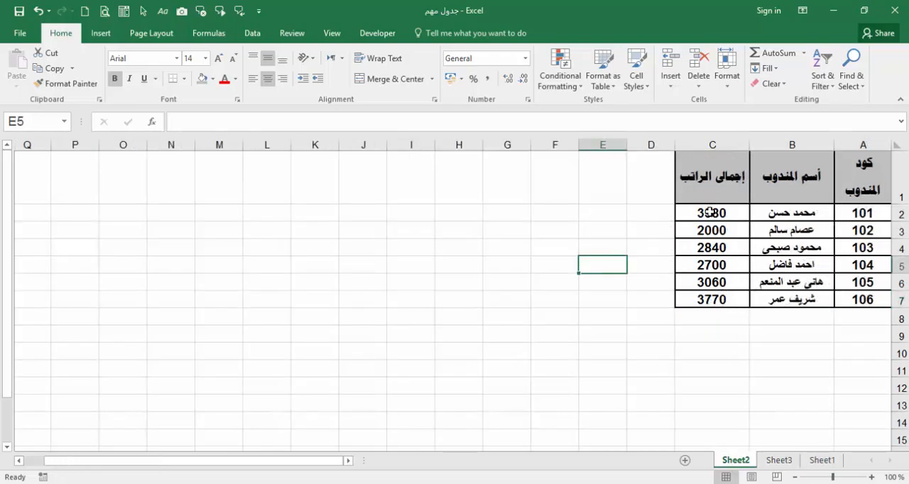
drag(710, 213, 710, 301)
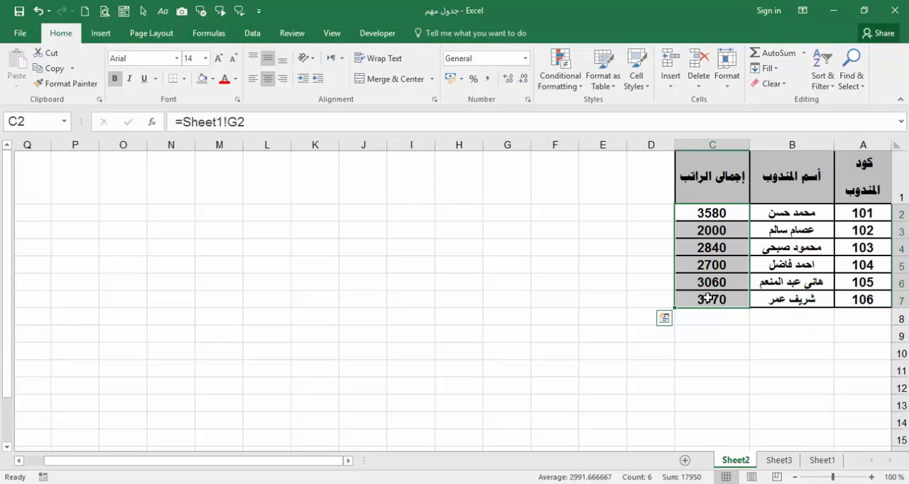
click(223, 81)
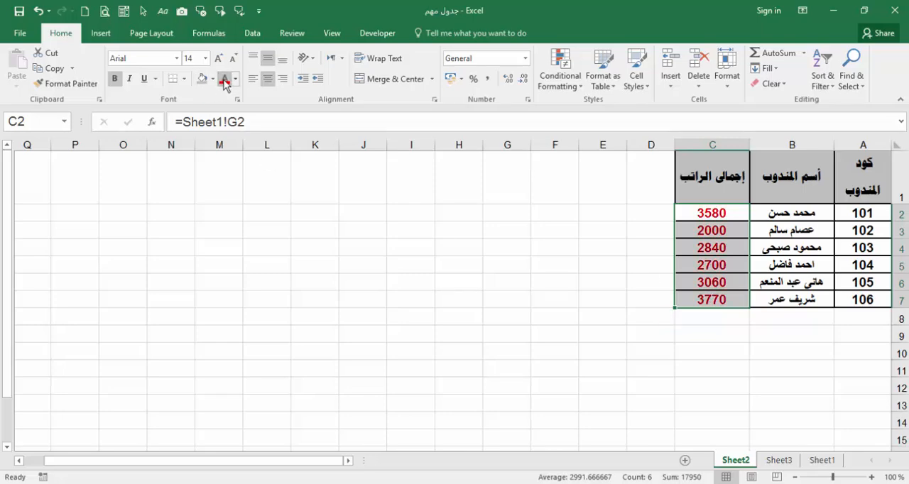
click(218, 58)
click(322, 313)
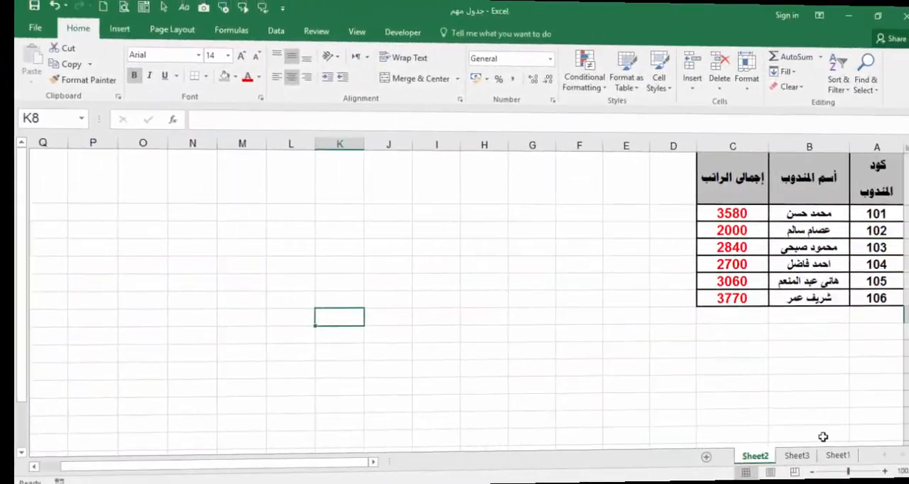
Step: Extend the representative code series in column A of Sheet1 down to cell A8, giving code 107
click(836, 456)
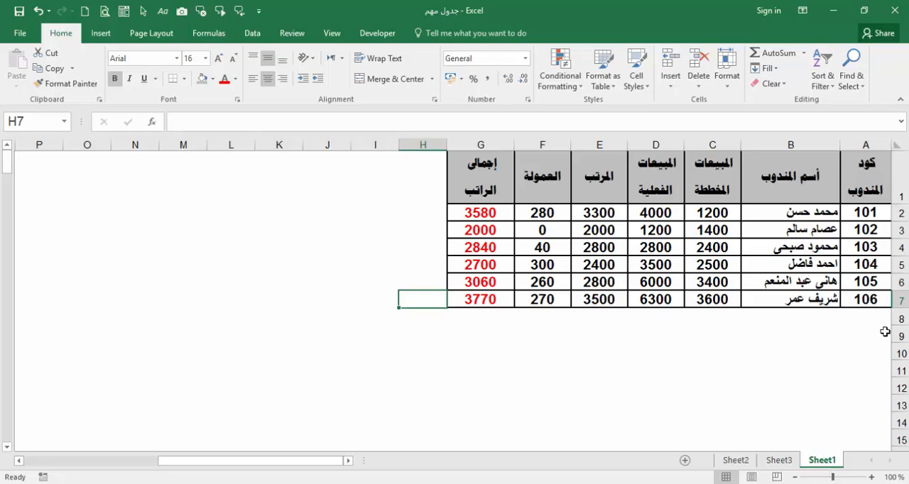
click(874, 320)
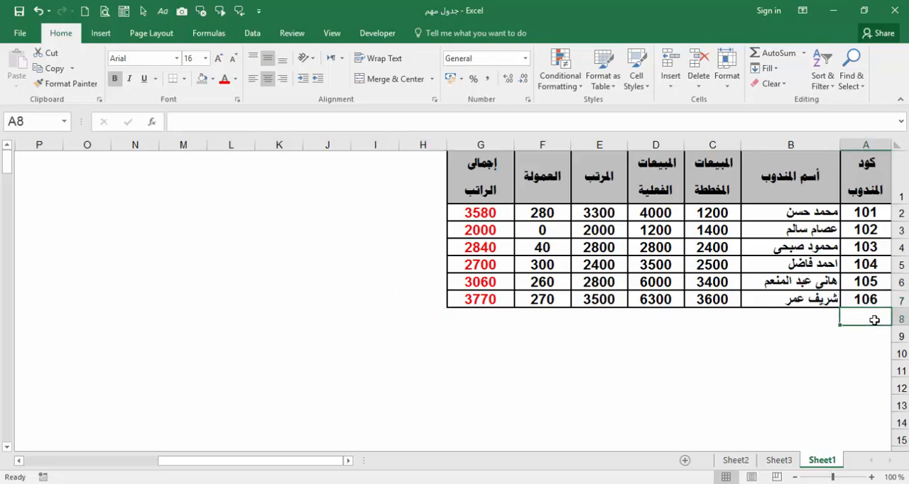
drag(872, 282, 840, 321)
Step: Enter the new representative's full name in cell B8 on Sheet1 and align it to the right
click(822, 315)
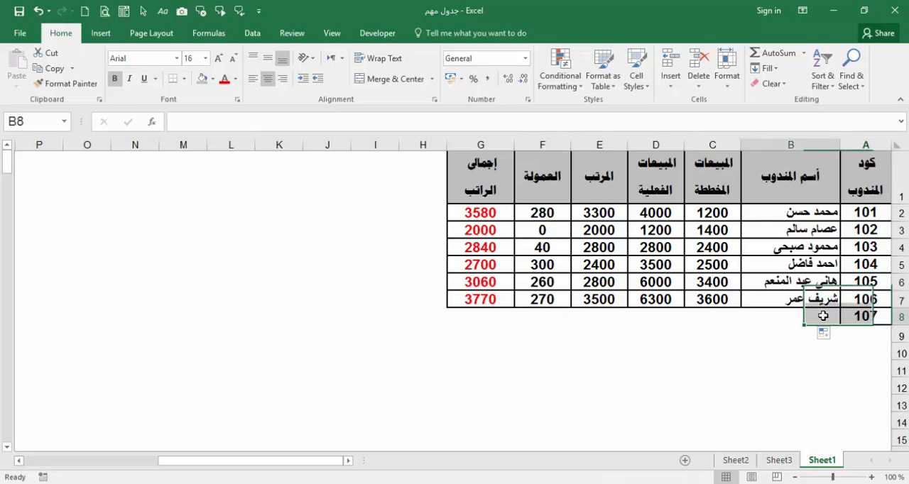
double_click(823, 315)
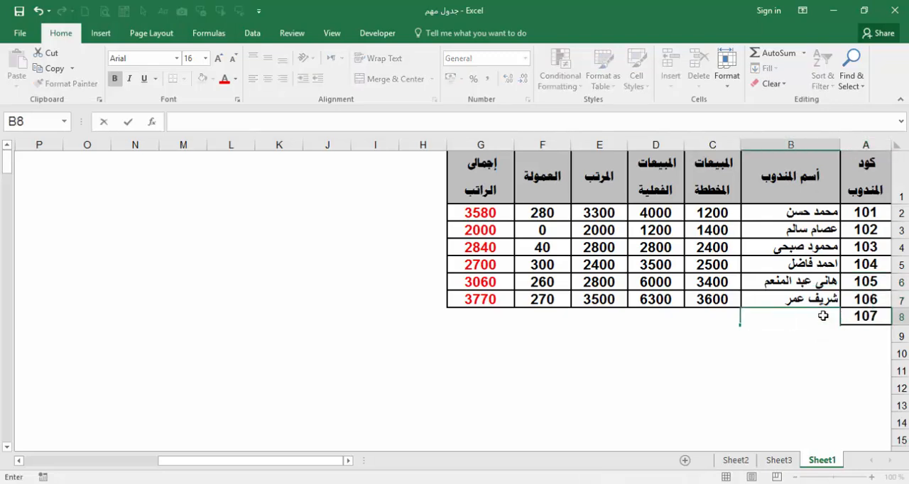
text(سيد محمود)
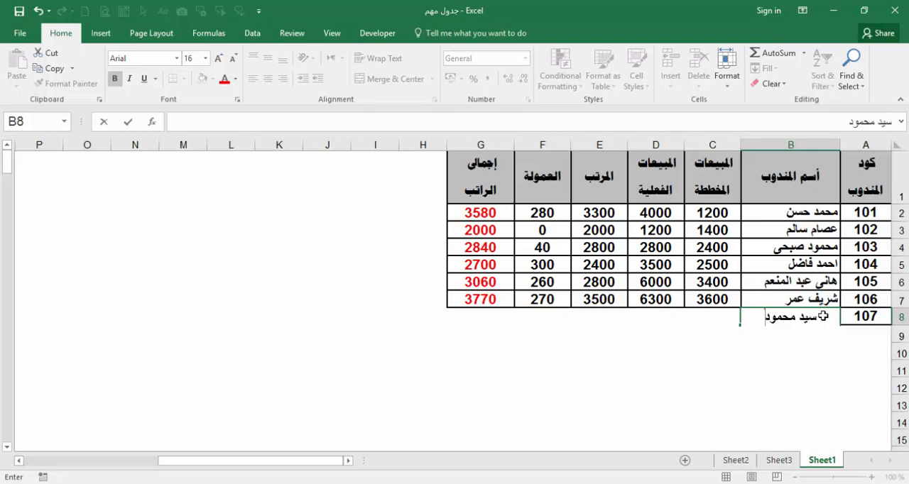
click(746, 372)
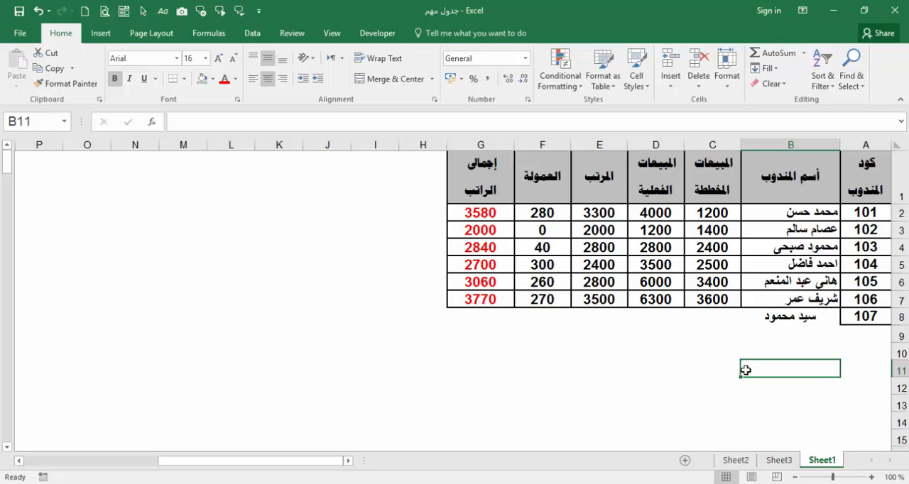
click(783, 325)
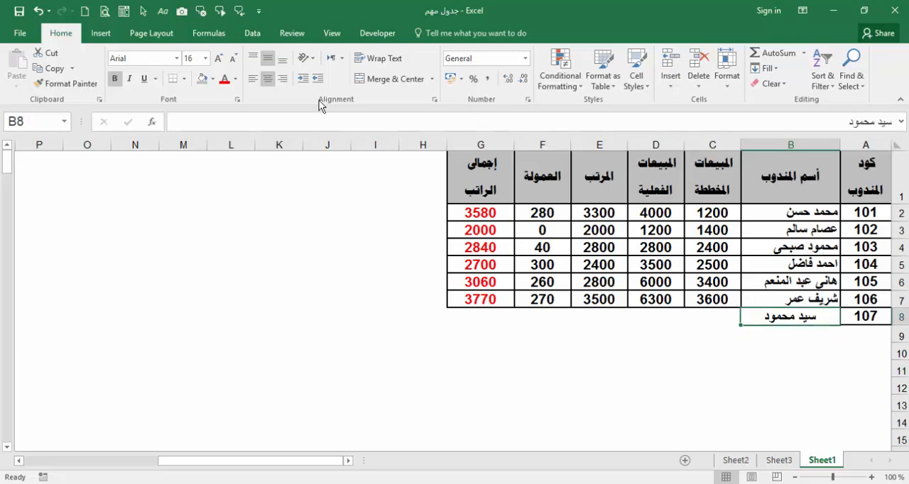
click(285, 81)
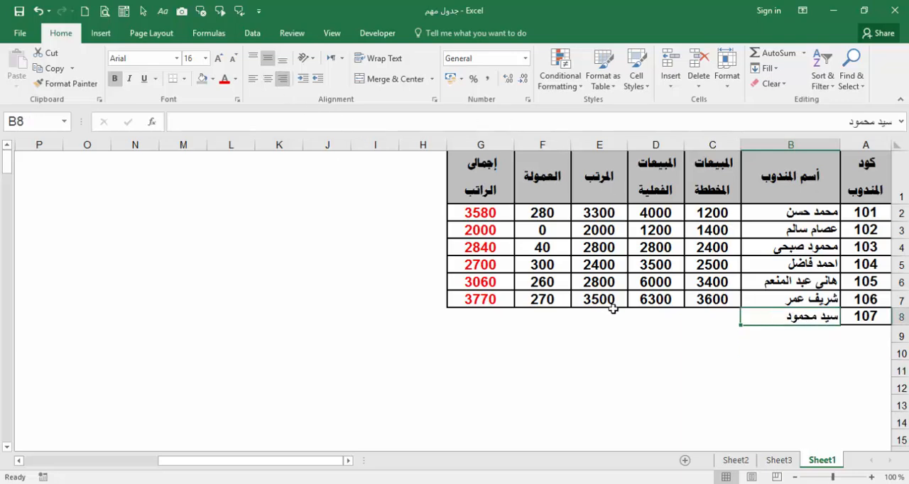
Step: Enter planned sales of 1300, actual sales of 1800 and a salary of 2800 in C8:E8 for representative 107
click(713, 321)
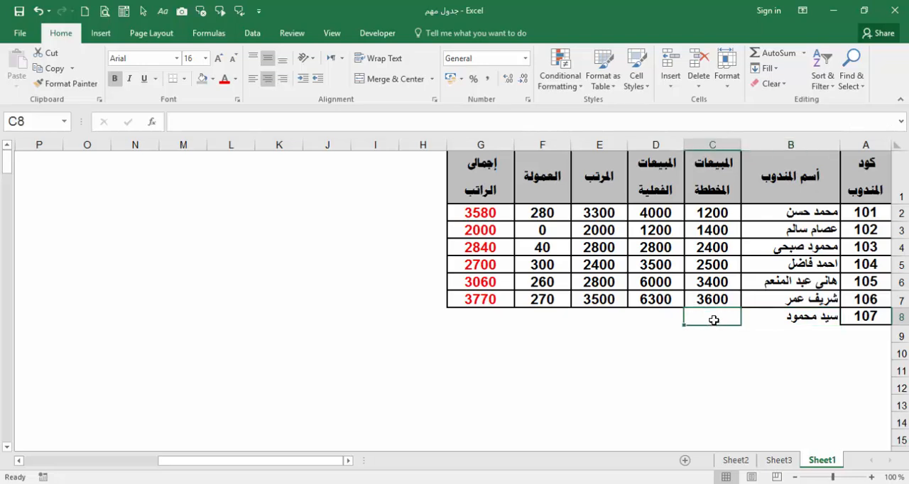
text(1300)
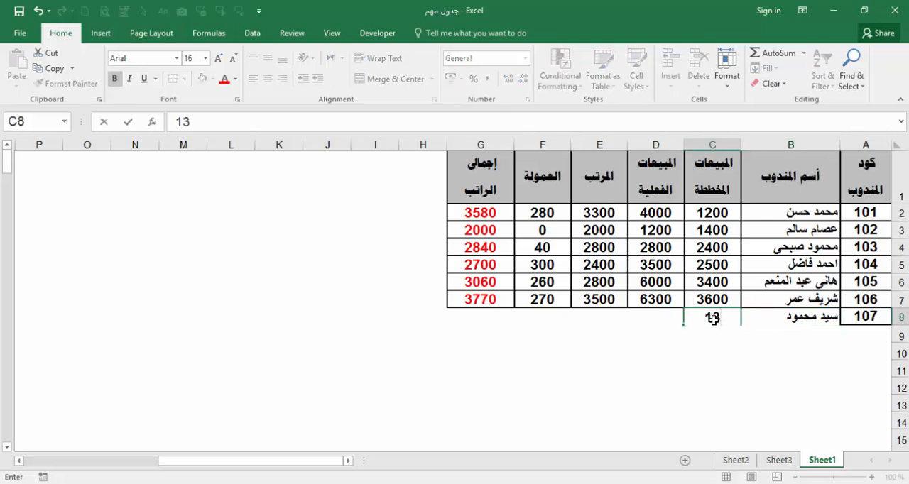
click(673, 317)
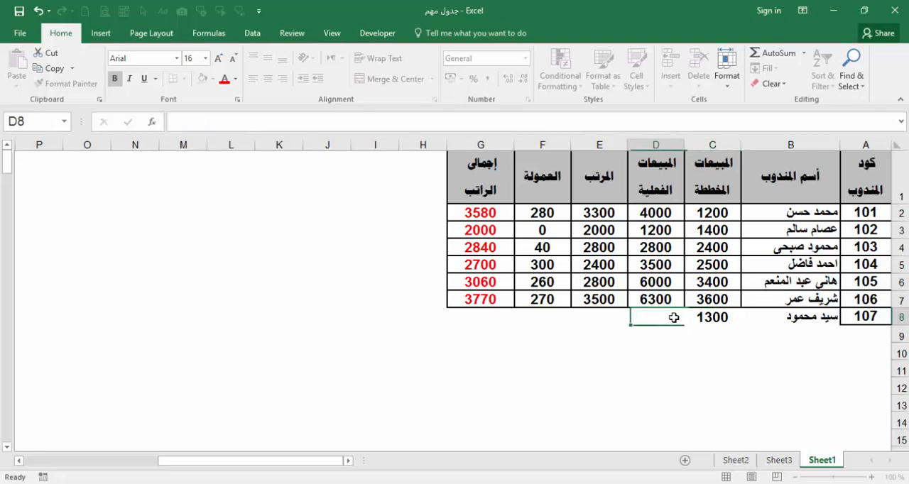
text(1800)
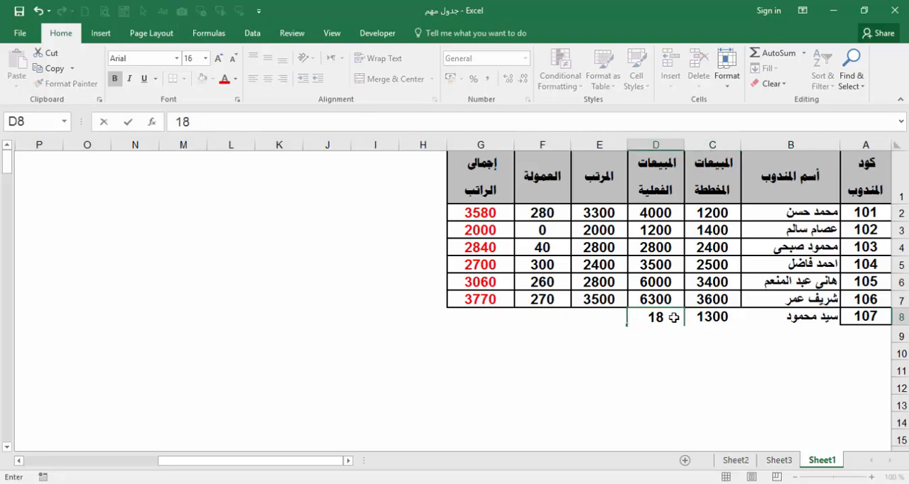
click(602, 319)
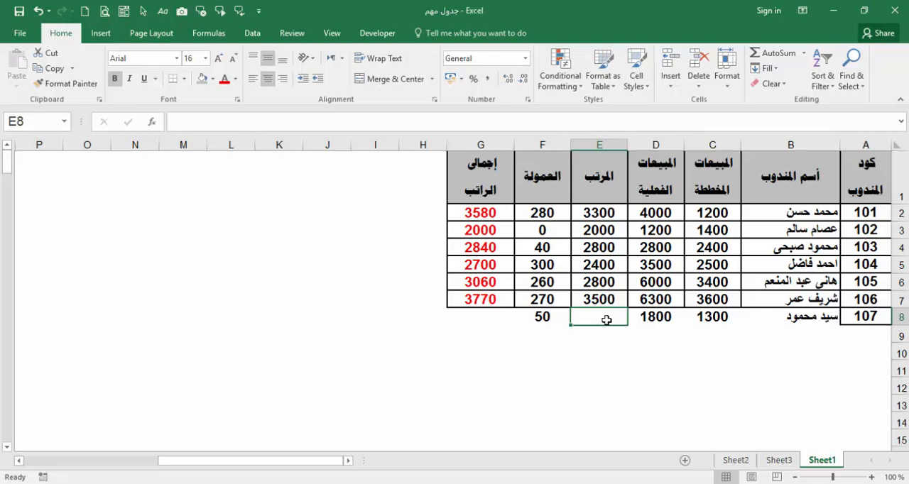
text(2800)
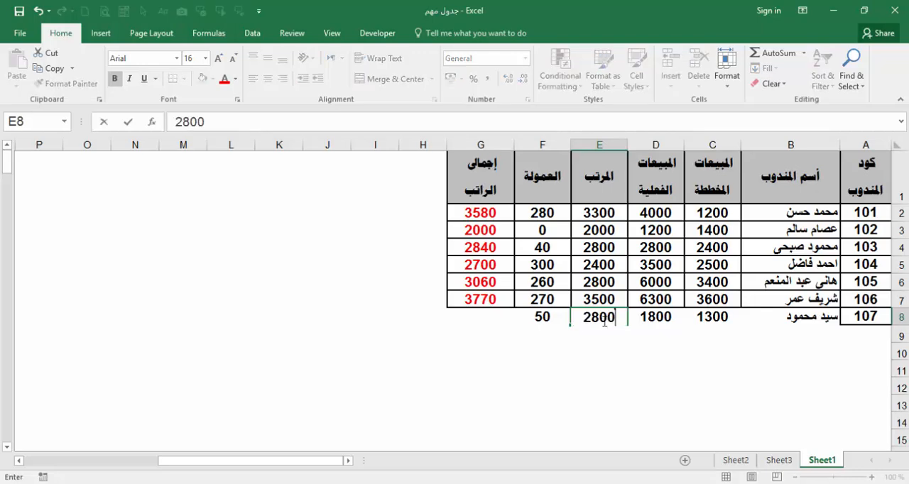
click(529, 355)
click(550, 320)
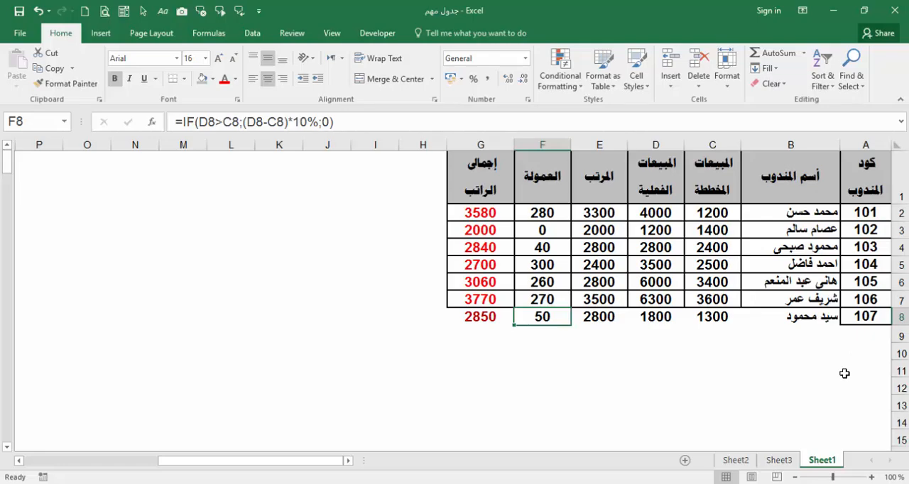
Step: Check the linked total in C8 on Sheet2 and apply All Borders to the new row A8:G8 on Sheet1
click(736, 460)
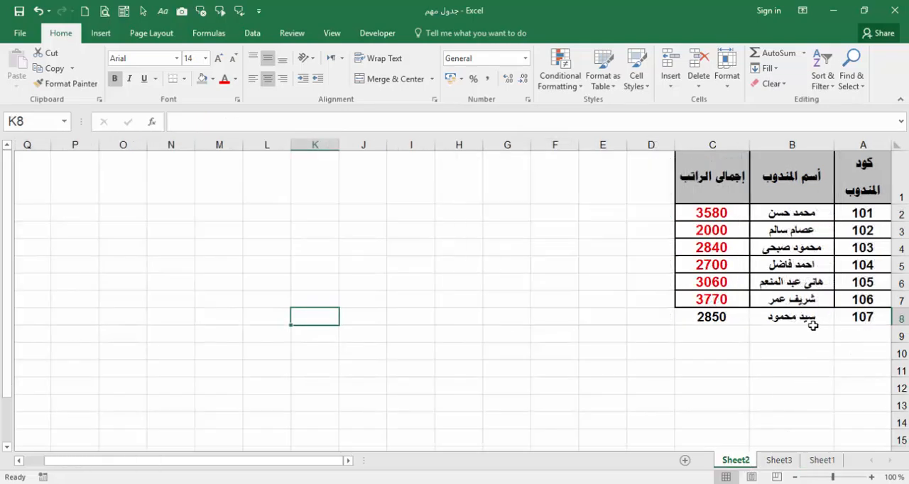
click(724, 321)
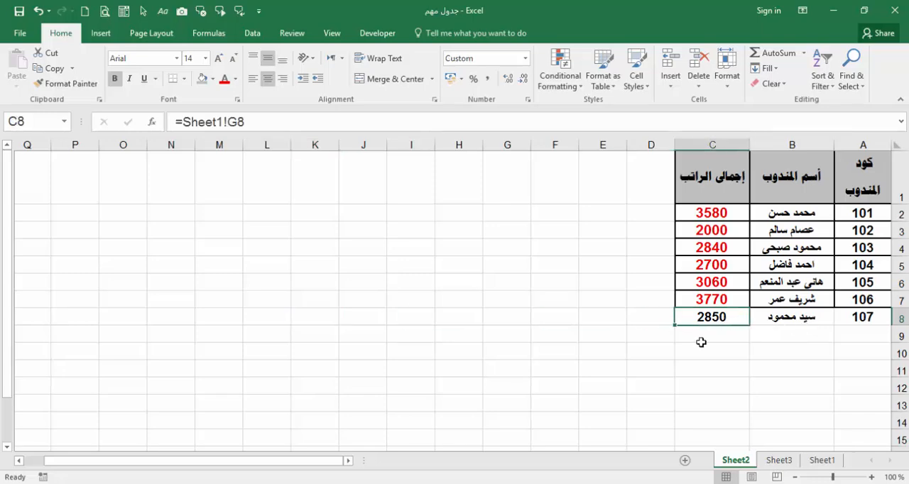
click(821, 461)
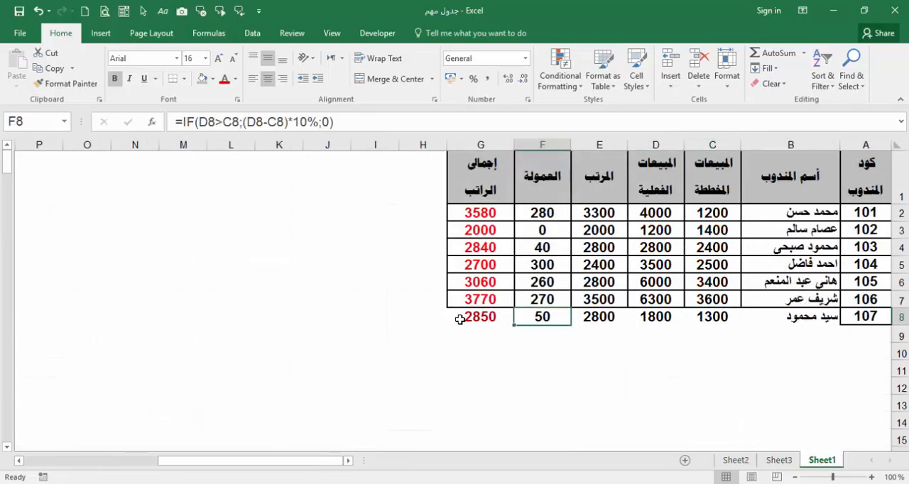
drag(870, 323, 493, 322)
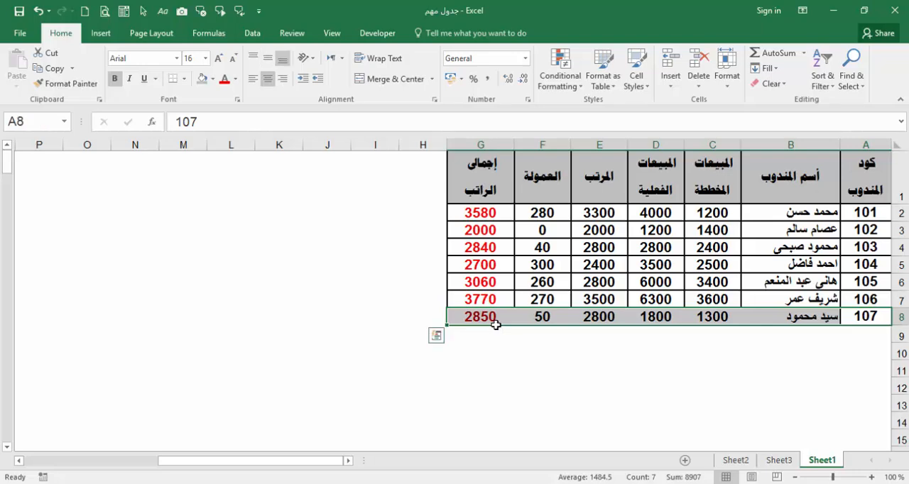
click(186, 78)
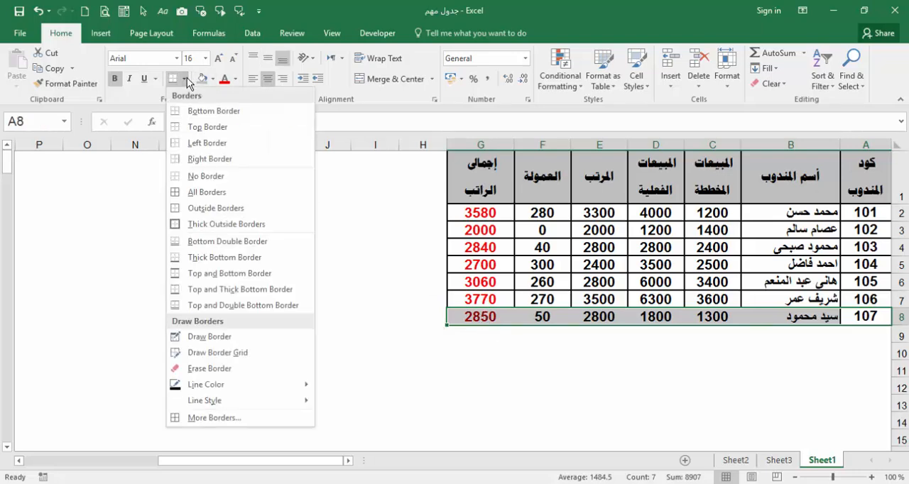
click(210, 193)
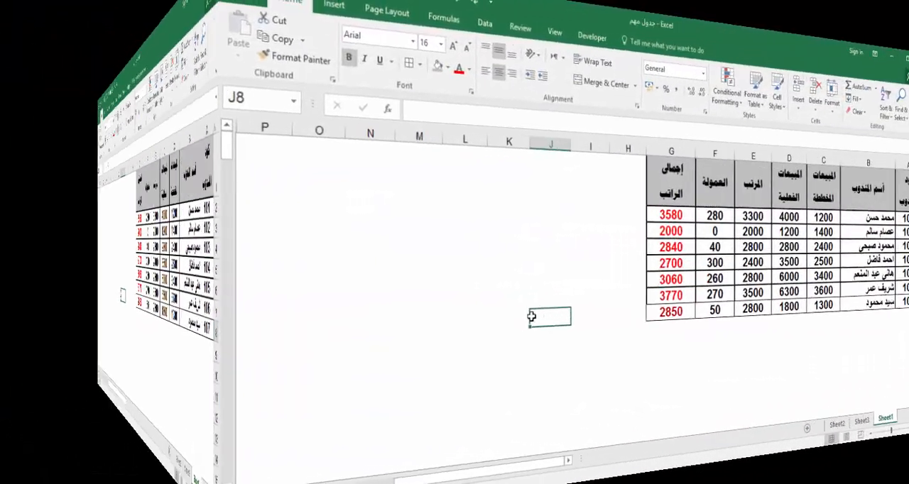